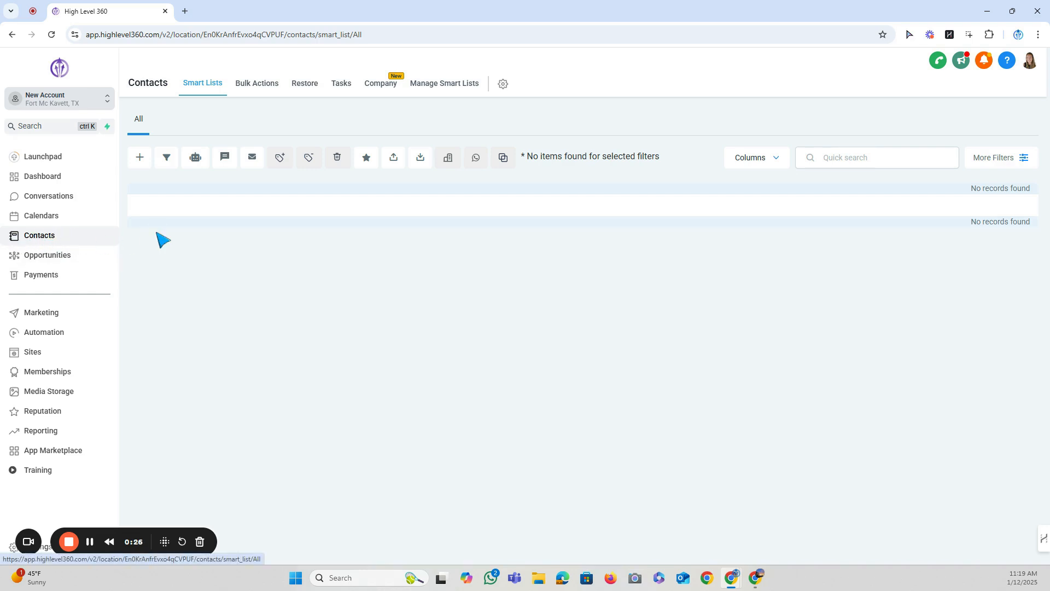
Start a new contact and look over its first name, last name and email fields.
click(140, 162)
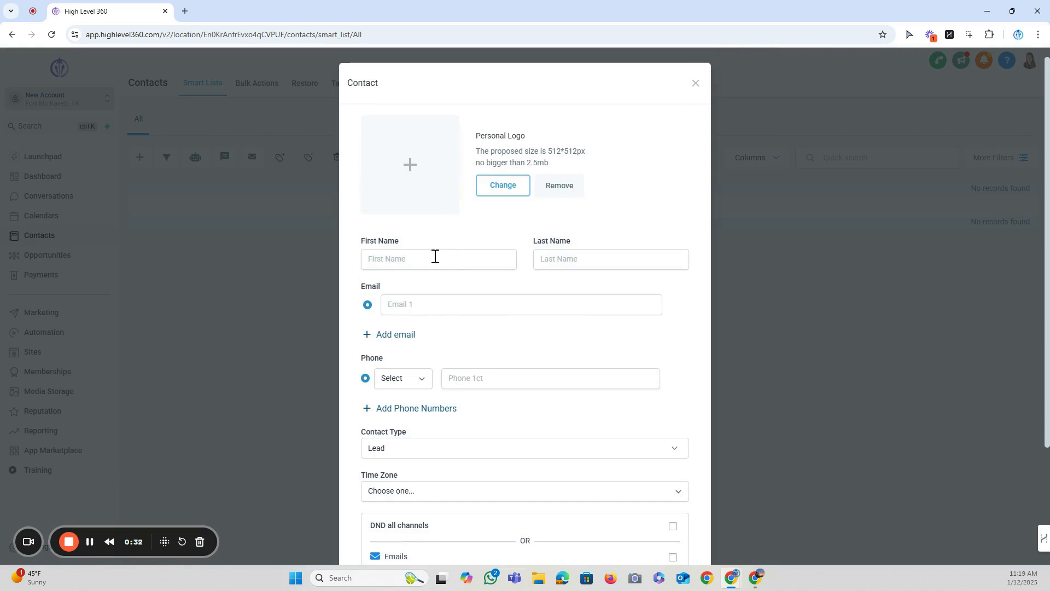
scroll(435, 256, down, 3)
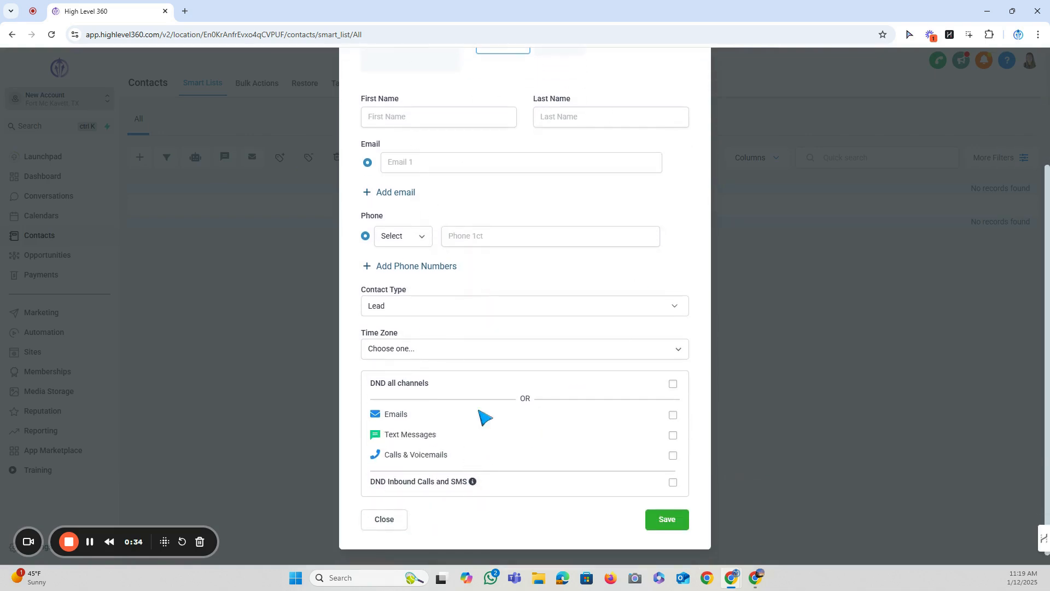
scroll(569, 312, up, 3)
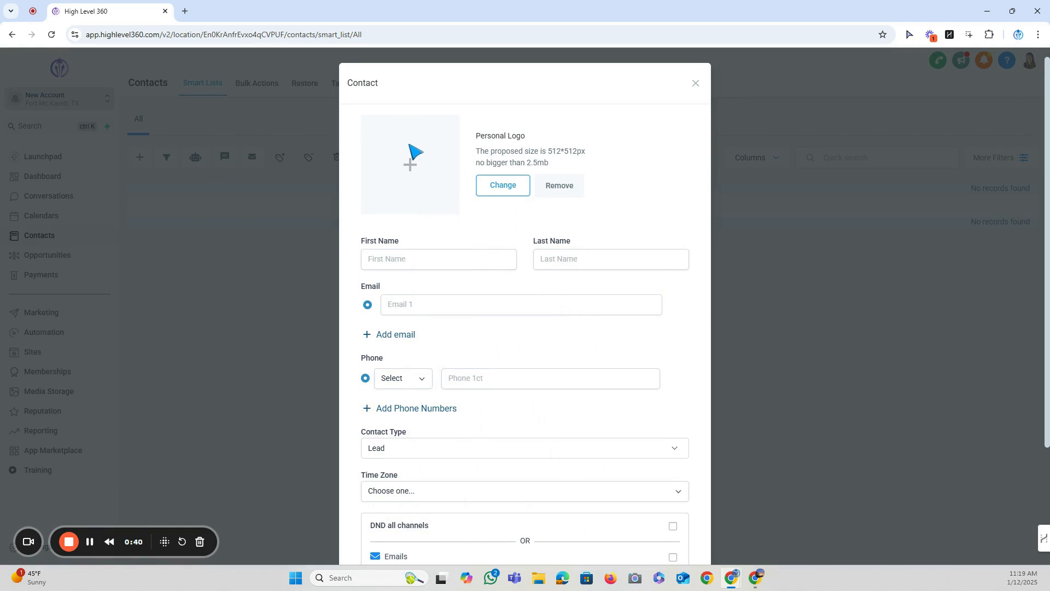
click(398, 257)
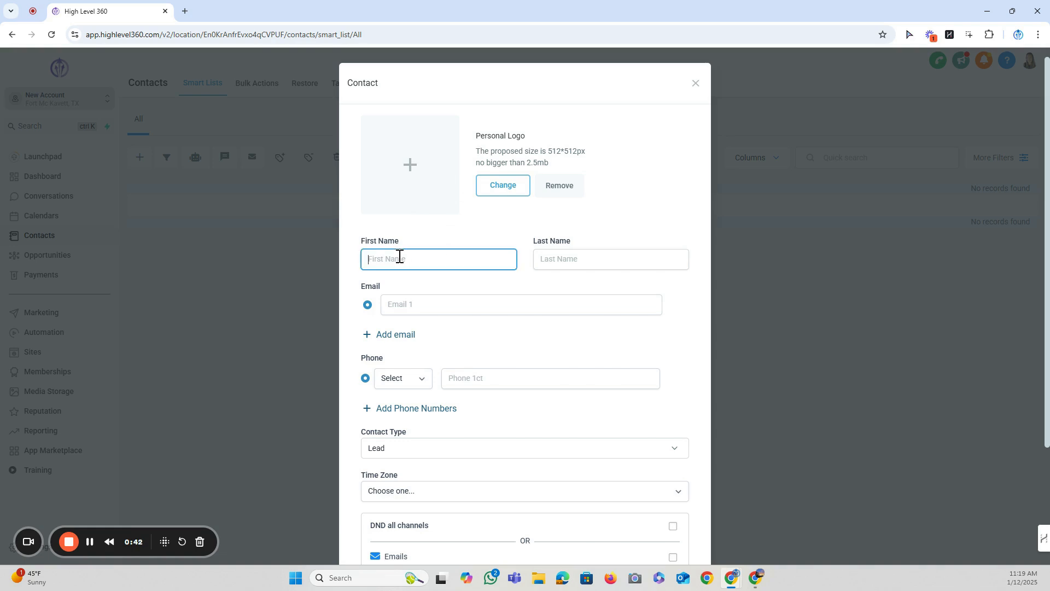
click(550, 256)
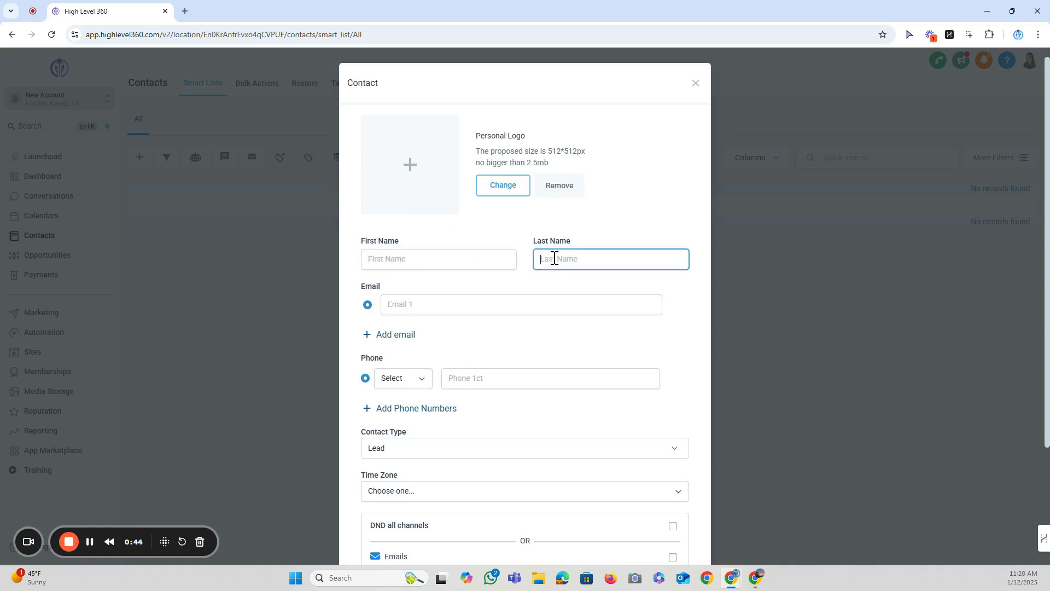
scroll(552, 257, down, 1)
click(406, 251)
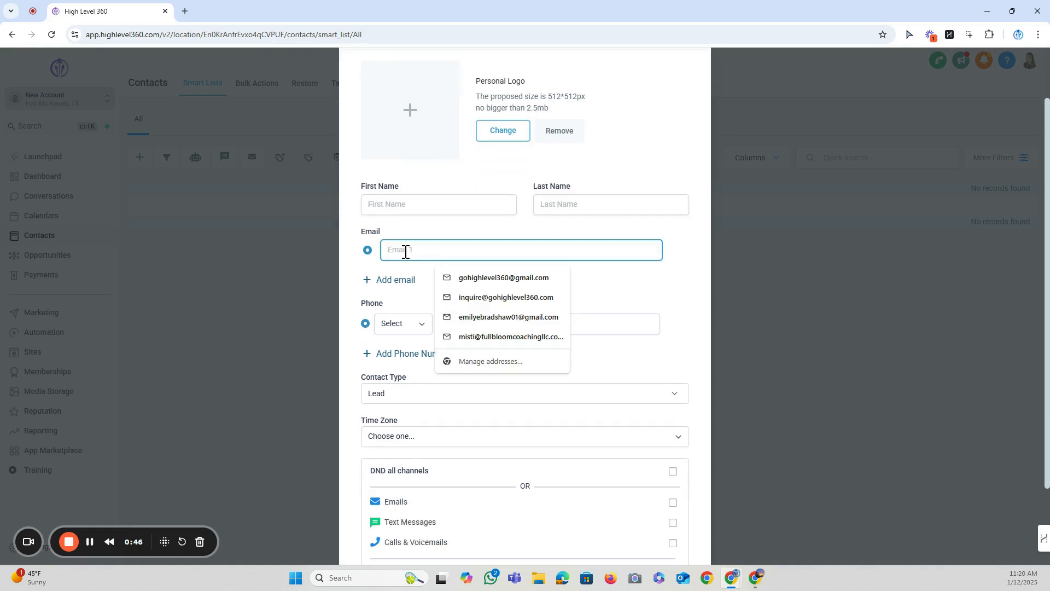
click(414, 239)
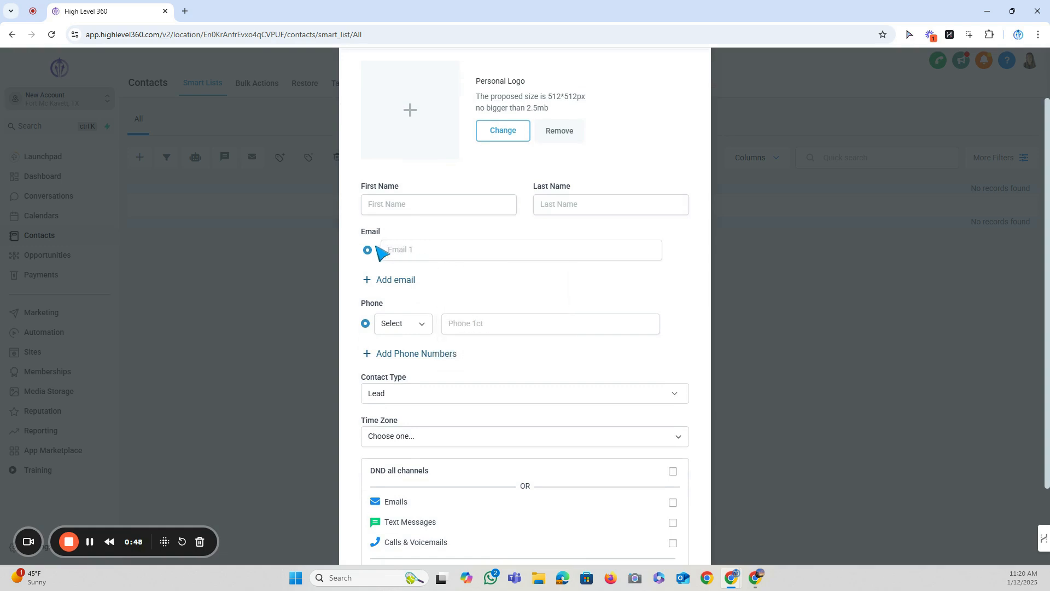
Add a second email field to the new contact and remove the surplus ones.
click(380, 281)
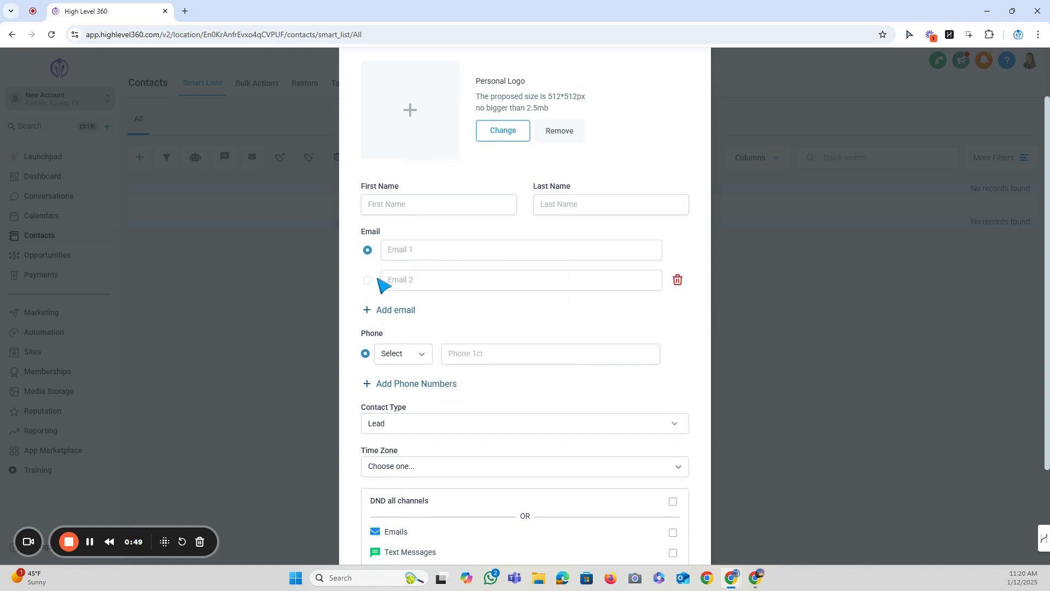
click(392, 310)
click(393, 340)
click(678, 340)
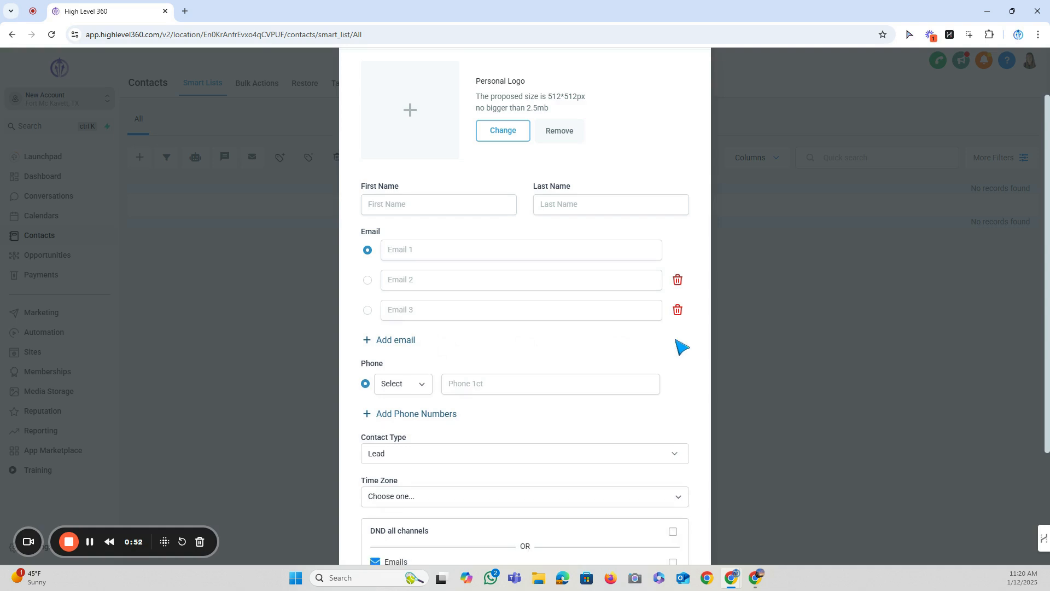
click(678, 310)
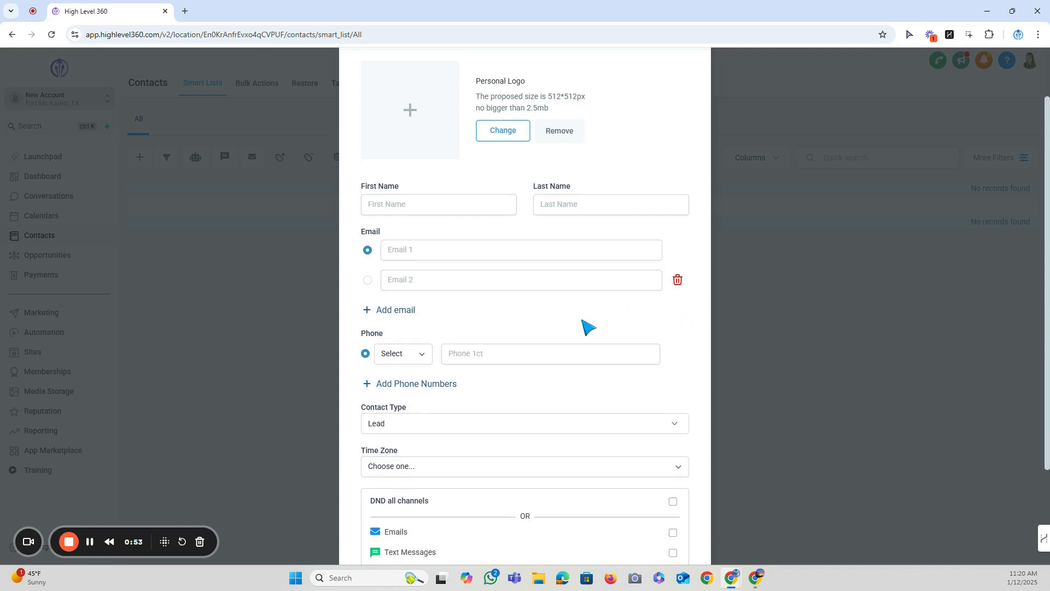
click(399, 252)
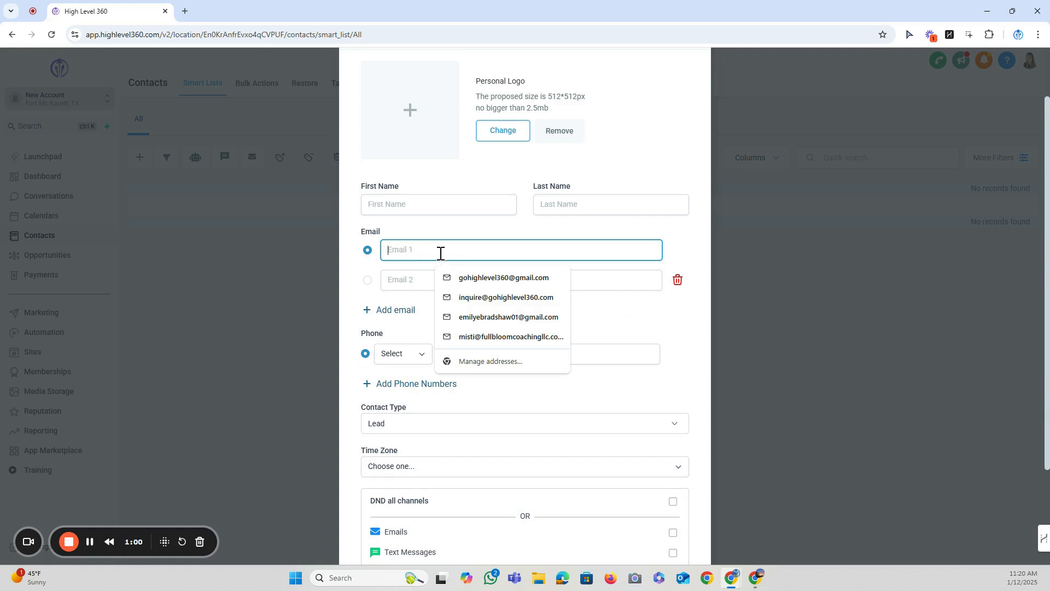
click(405, 280)
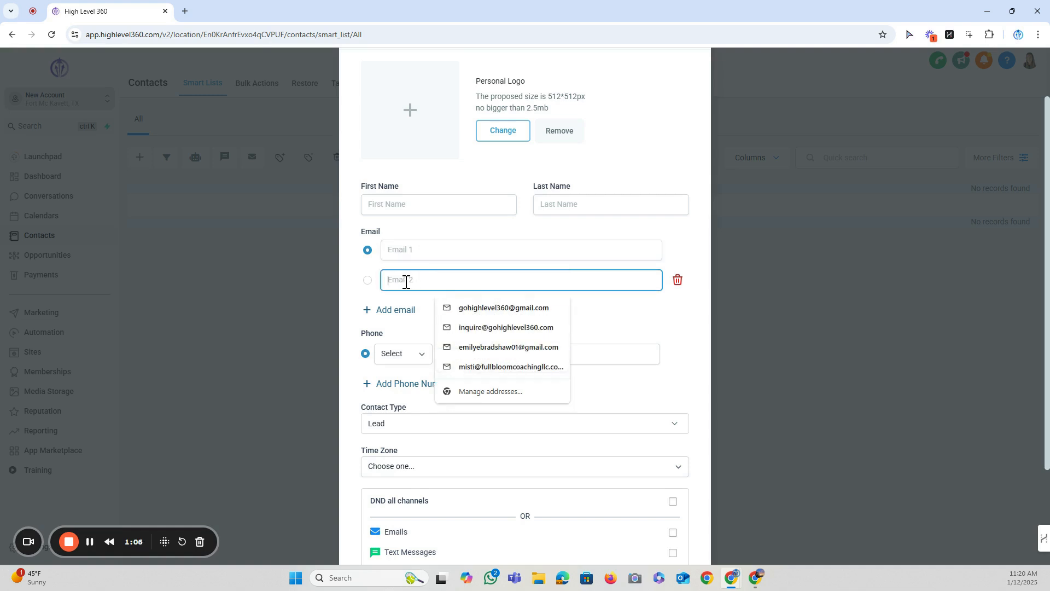
Set the new contact's first phone number type to Mobile.
scroll(406, 284, down, 2)
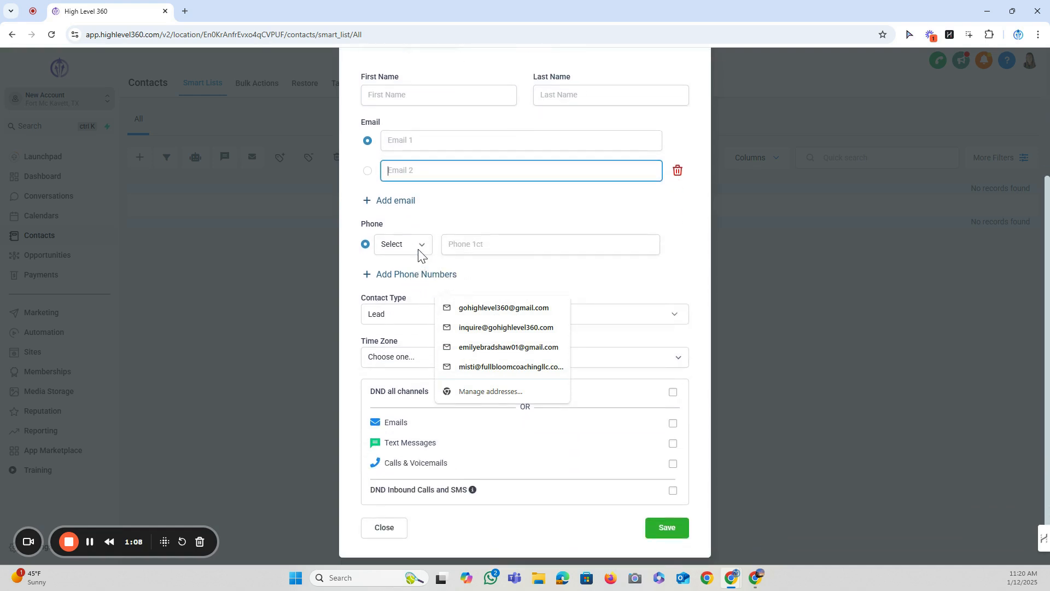
click(448, 243)
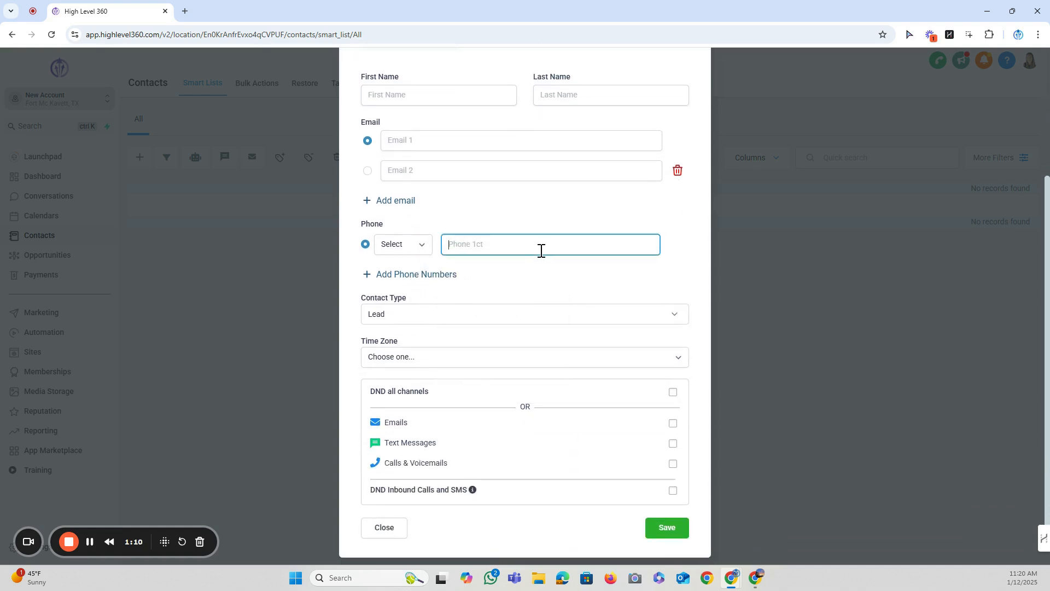
click(407, 245)
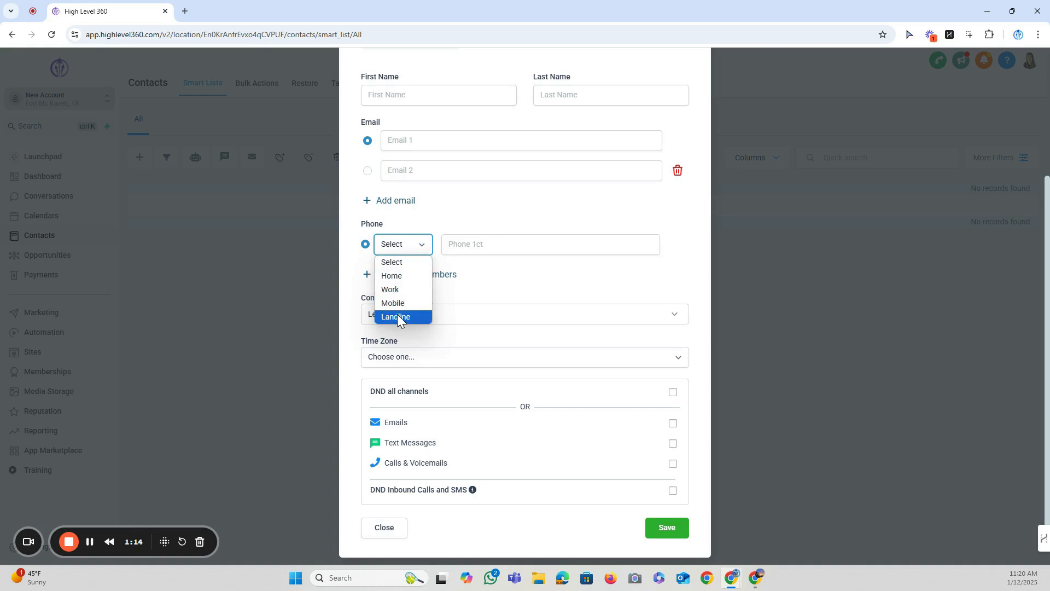
click(438, 227)
click(476, 244)
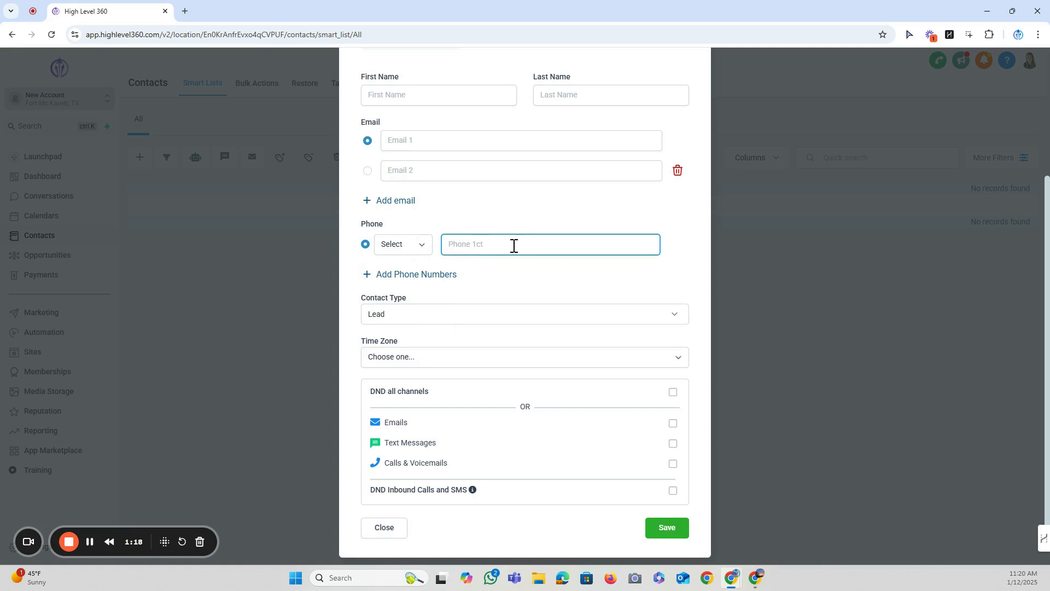
click(424, 243)
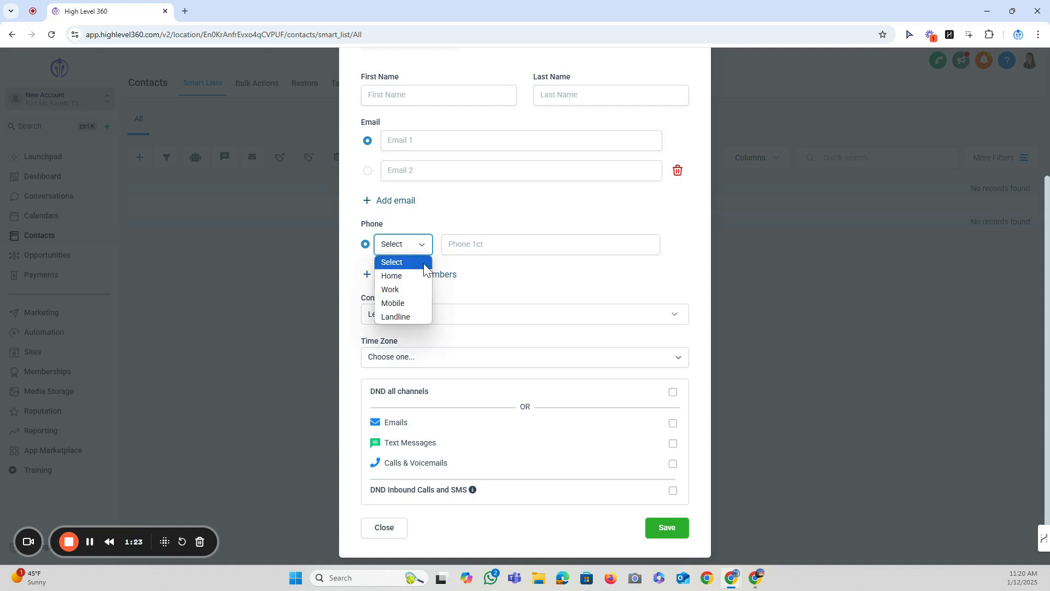
click(389, 303)
click(452, 244)
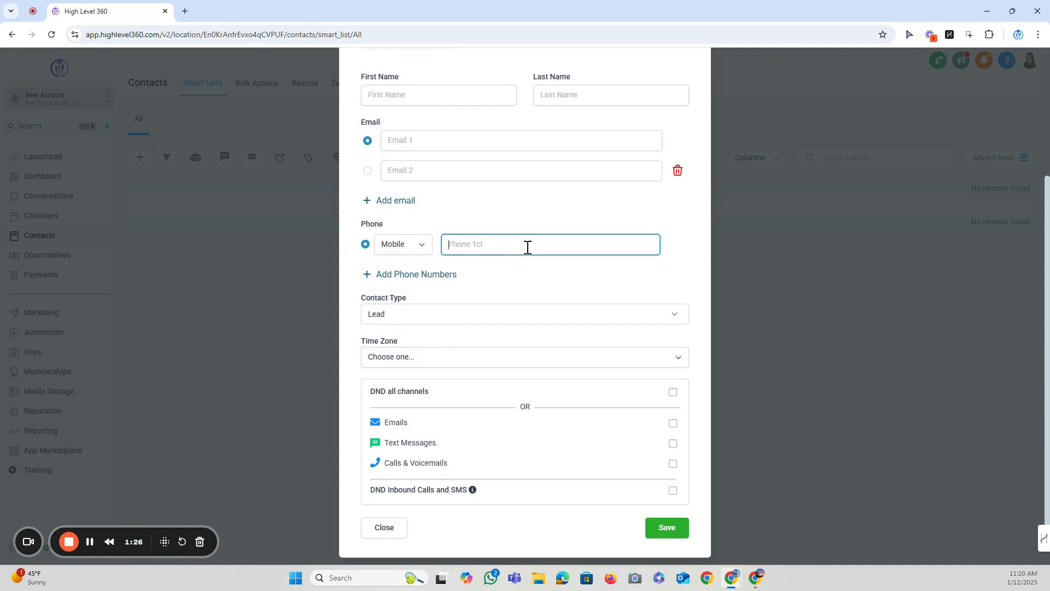
Add two extra phone numbers with the types Home and Work, and delete both entries.
click(411, 275)
click(412, 280)
click(410, 304)
click(427, 304)
click(418, 303)
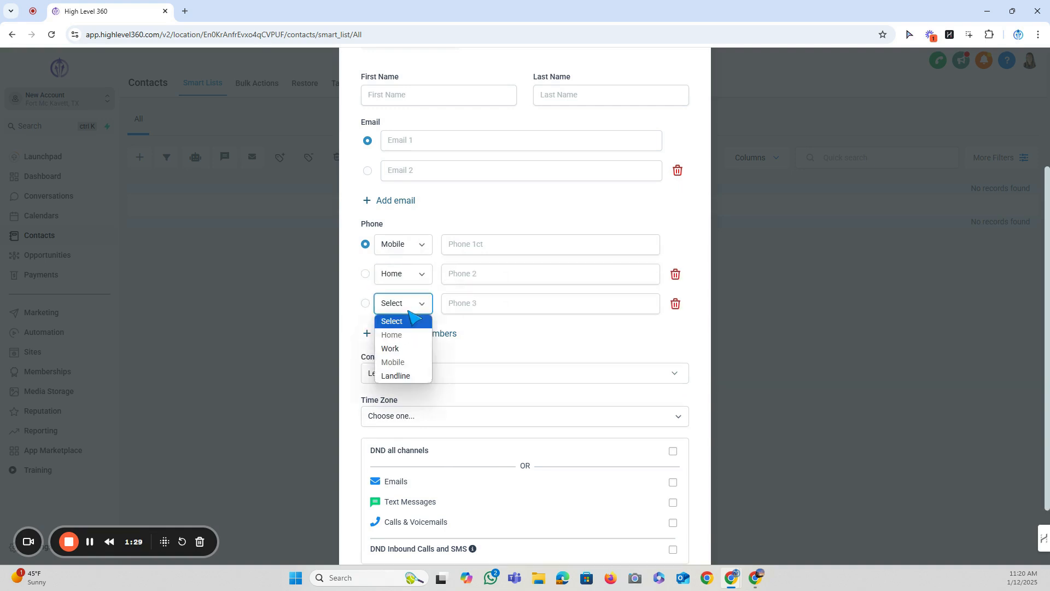
click(409, 349)
click(675, 274)
click(675, 274)
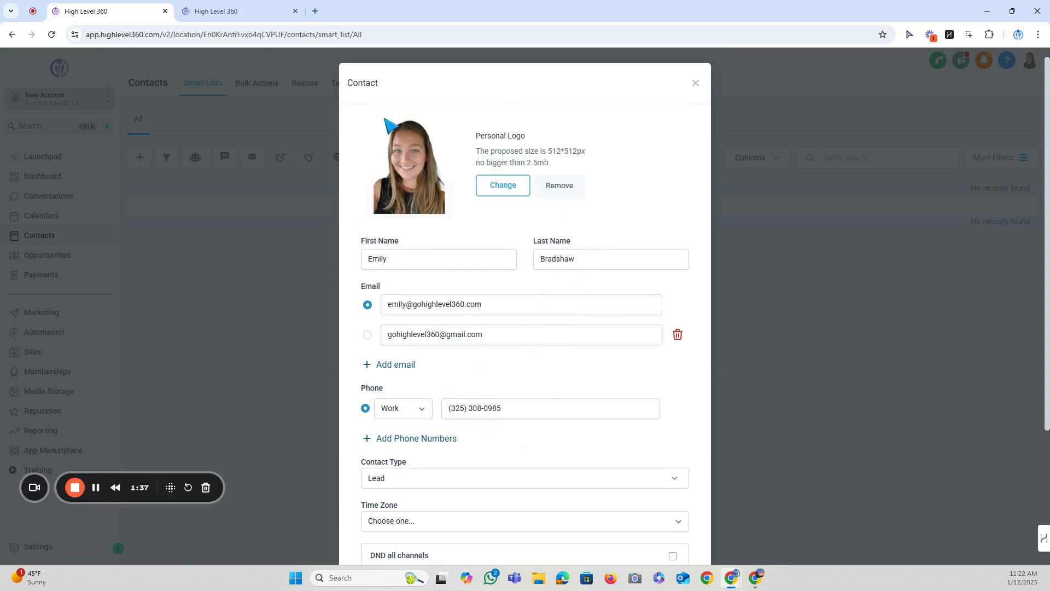
Review the completed contact details and the available contact type options.
scroll(553, 216, down, 2)
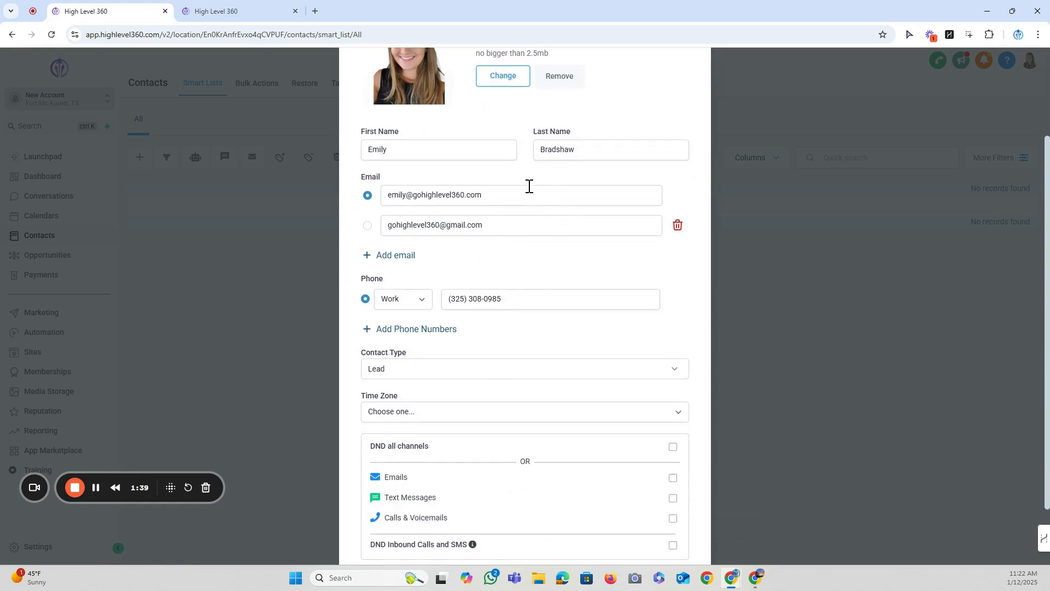
scroll(547, 190, down, 1)
click(415, 317)
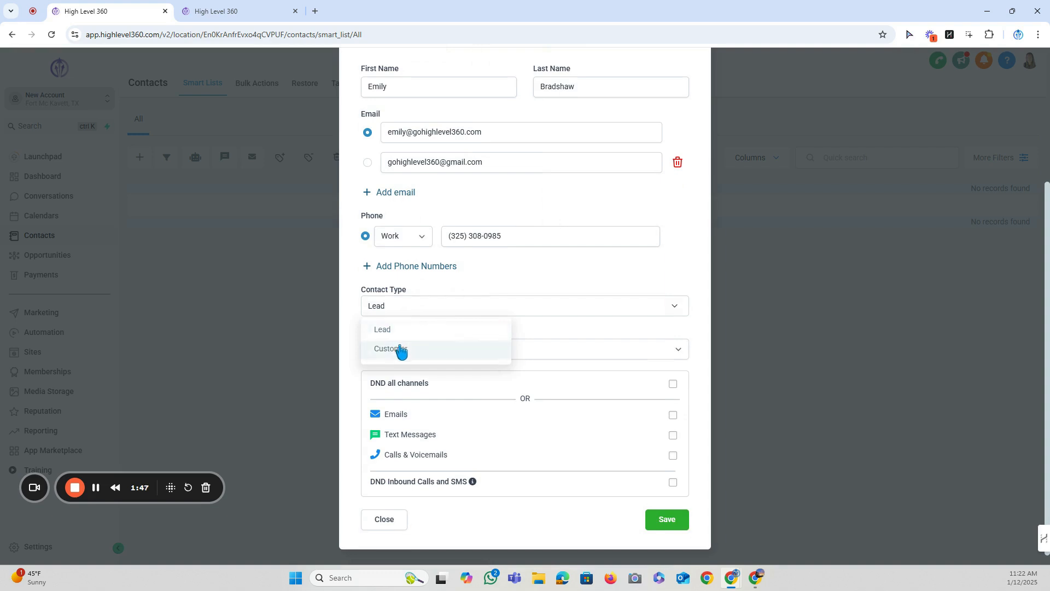
drag(409, 292, 361, 293)
click(417, 291)
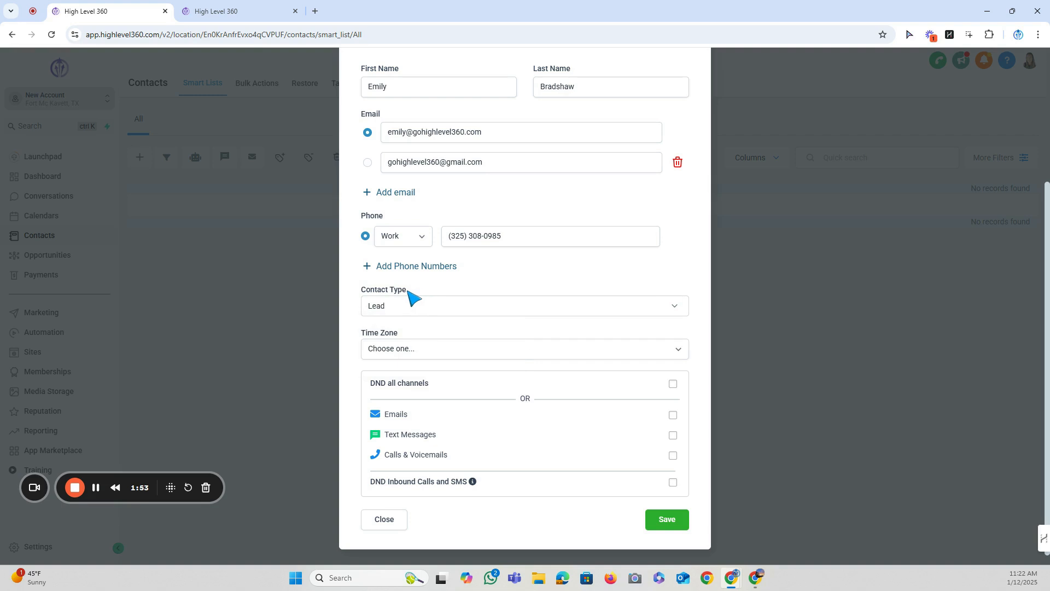
drag(418, 292, 361, 293)
click(422, 300)
click(411, 307)
Set the contact's time zone to GMT-08:00 America/Los_Angeles (PST).
click(394, 334)
drag(362, 334, 403, 344)
click(415, 335)
scroll(424, 355, up, 3)
scroll(459, 356, down, 3)
scroll(650, 214, up, 3)
scroll(523, 350, down, 1)
scroll(517, 328, down, 3)
click(410, 352)
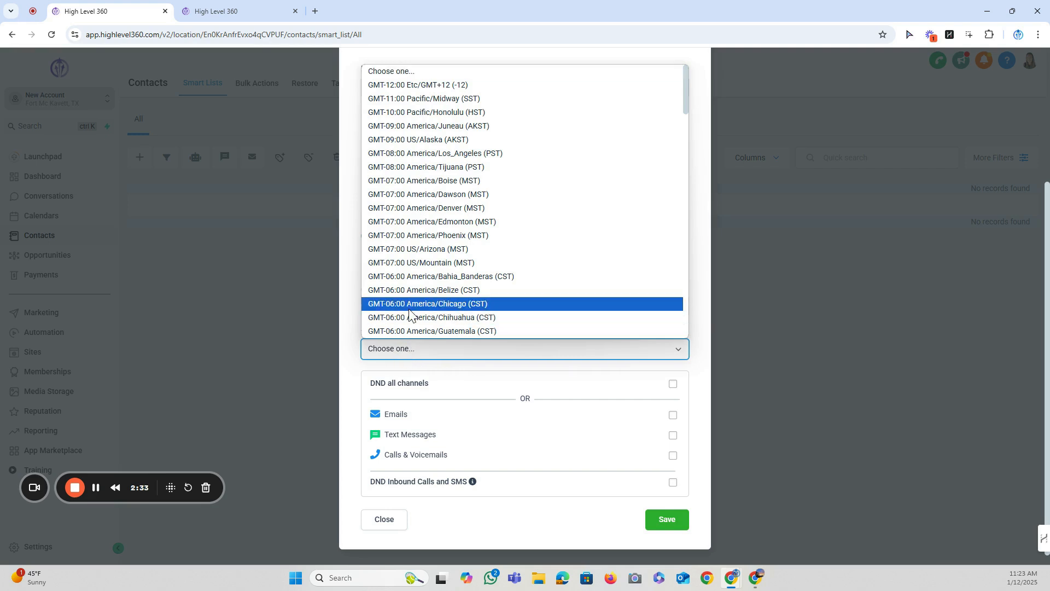
scroll(458, 196, down, 2)
scroll(458, 196, up, 2)
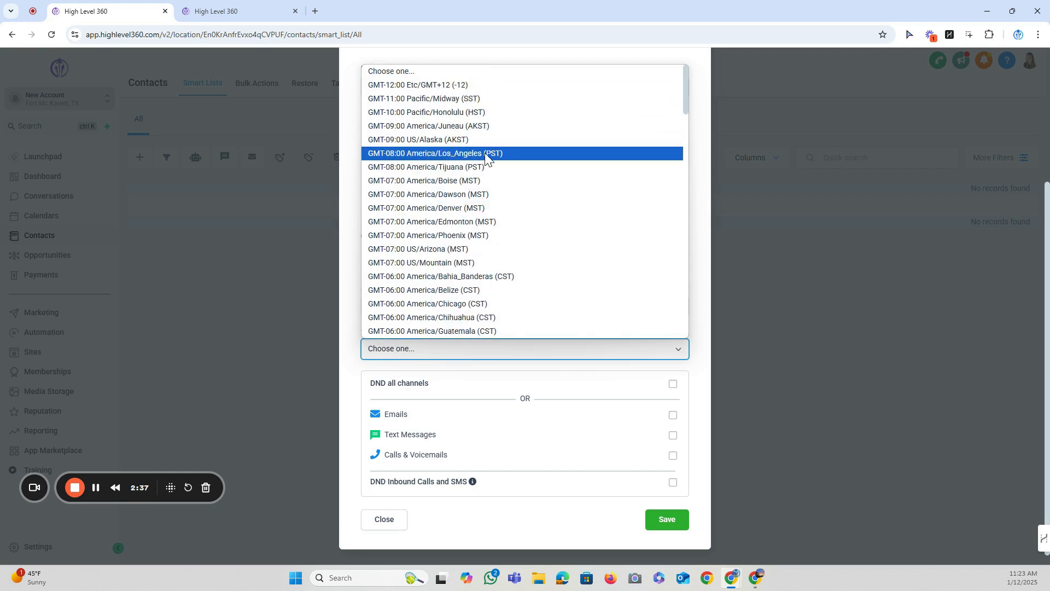
click(484, 153)
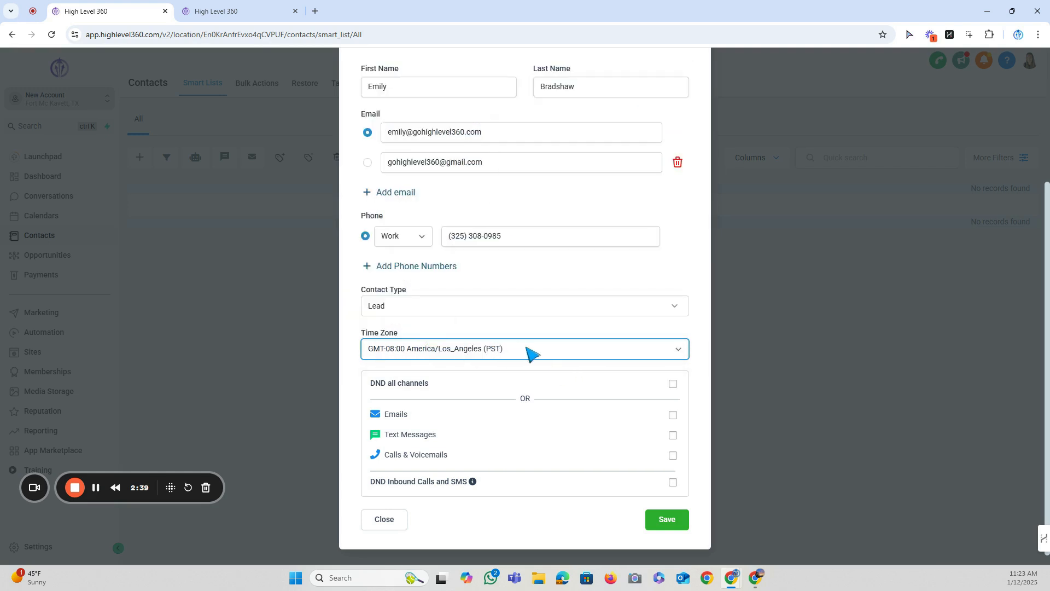
click(517, 371)
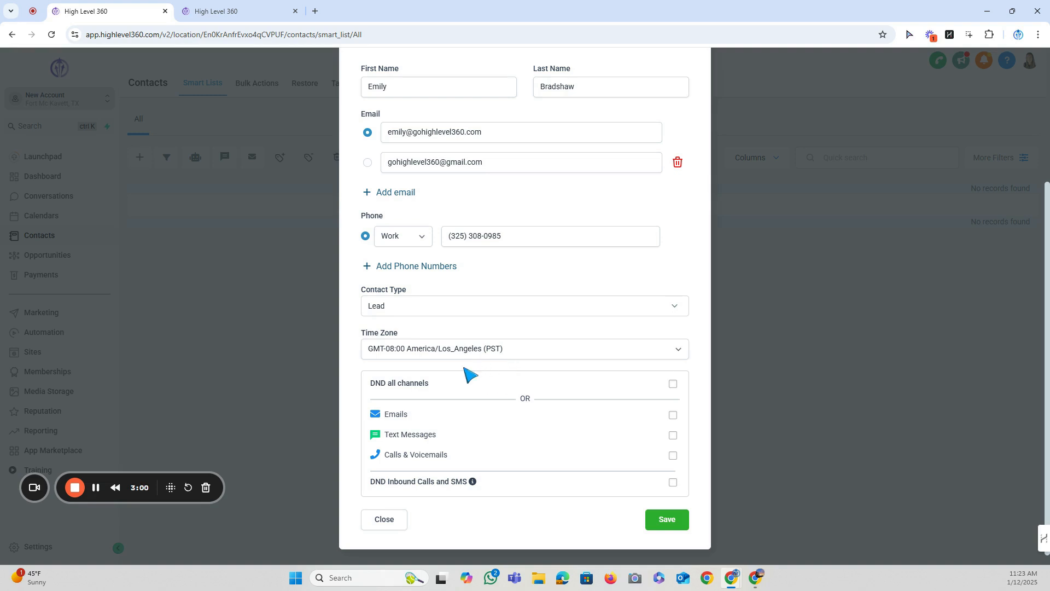
Try the do-not-disturb options for Emails, Text Messages, and Calls & Voicemails, and clear them all.
drag(433, 387, 385, 388)
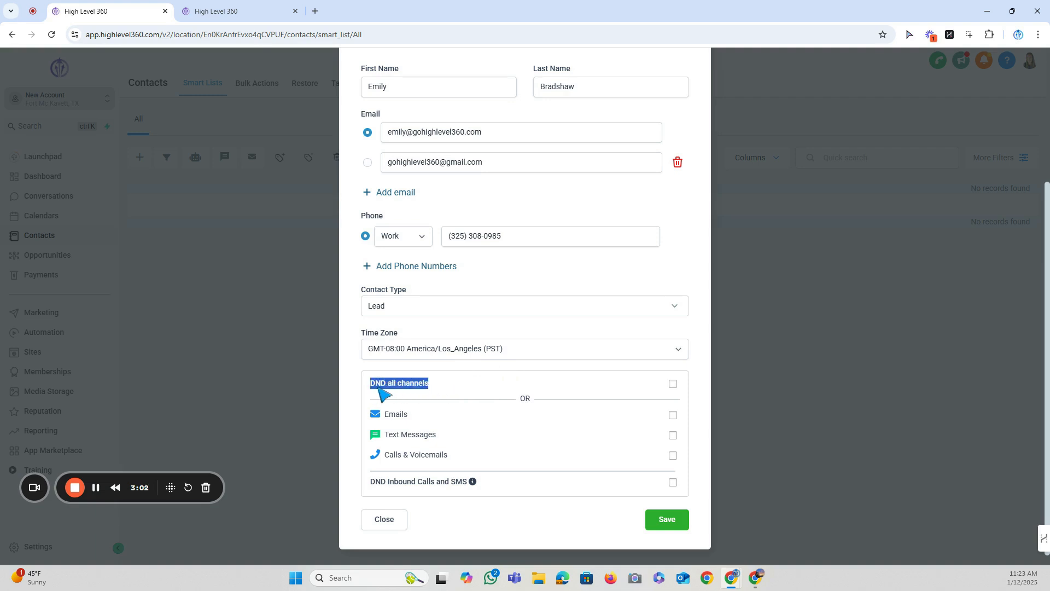
click(391, 391)
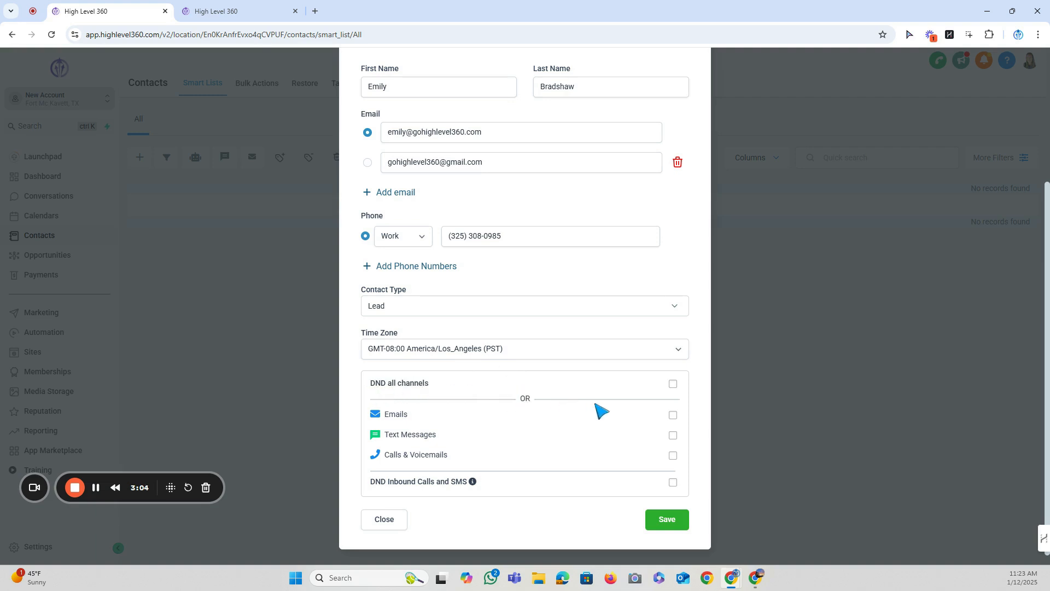
click(672, 415)
click(673, 415)
click(673, 435)
click(673, 435)
click(673, 435)
click(673, 455)
click(671, 455)
Check the filled-in contact form and save the new contact.
scroll(457, 383, up, 3)
scroll(459, 385, down, 3)
scroll(471, 293, up, 3)
scroll(474, 513, down, 3)
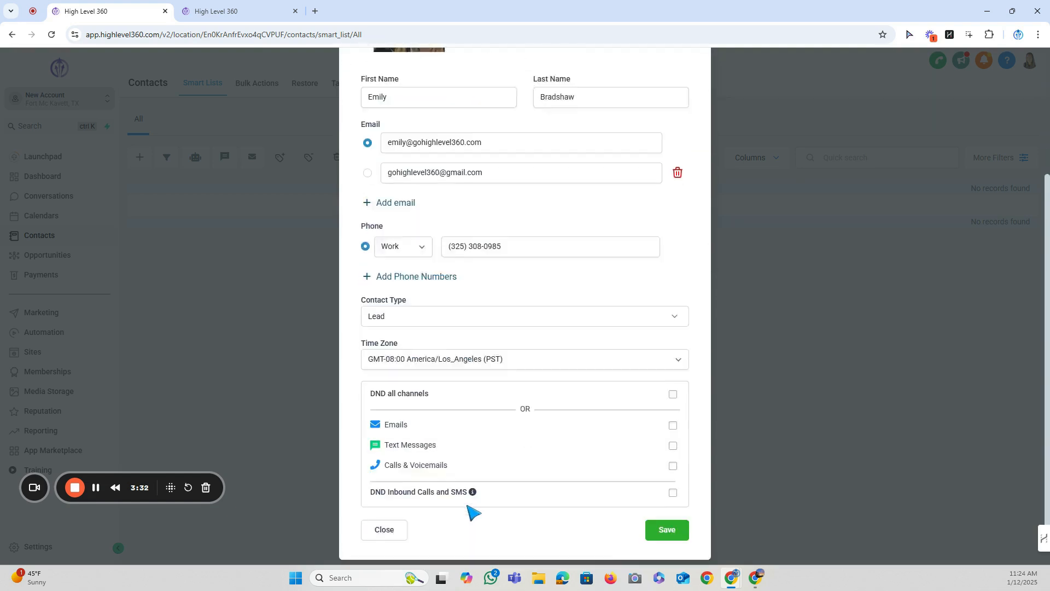
click(668, 522)
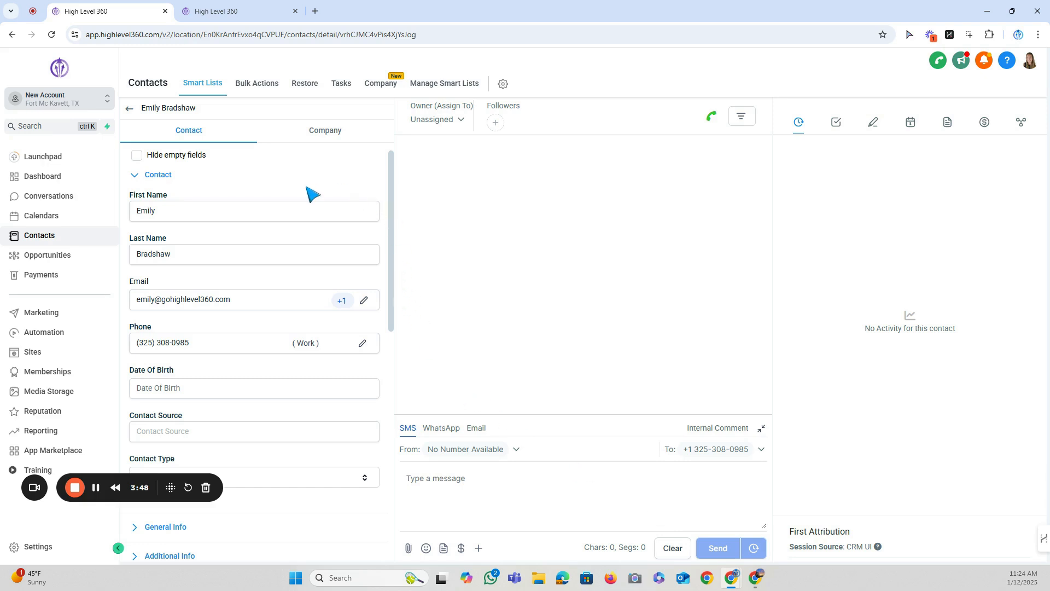
Make the contact's secondary email address the primary one and save the changes to the record.
scroll(285, 219, down, 6)
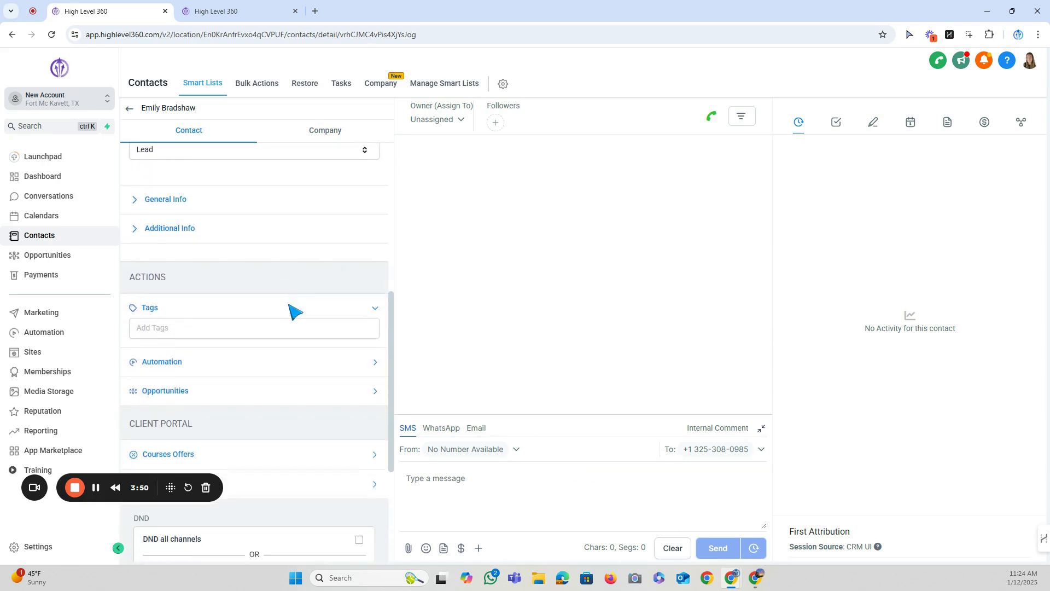
scroll(292, 310, up, 6)
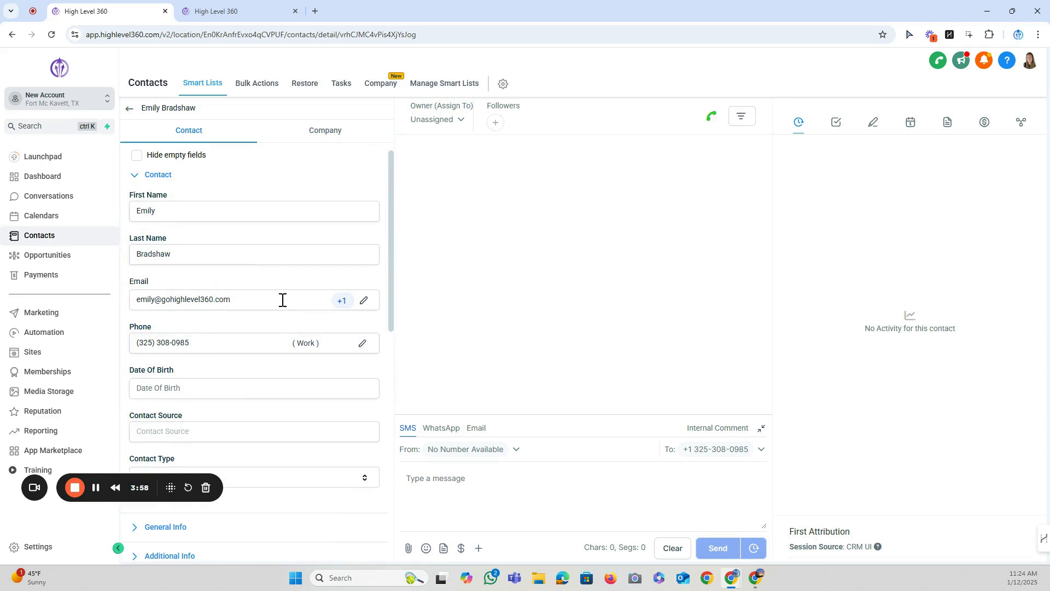
mouse_move(343, 302)
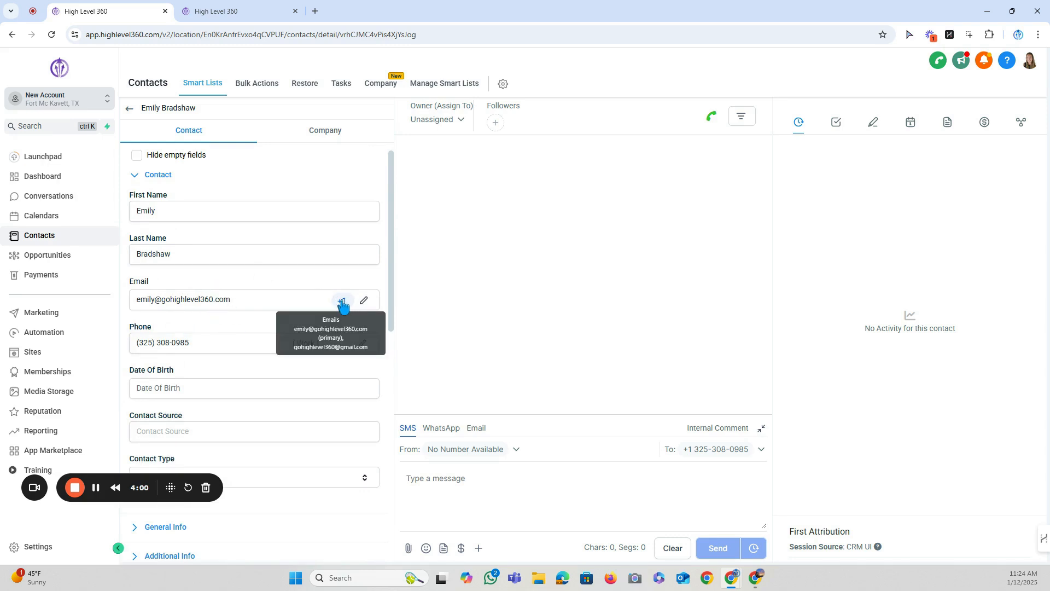
click(343, 302)
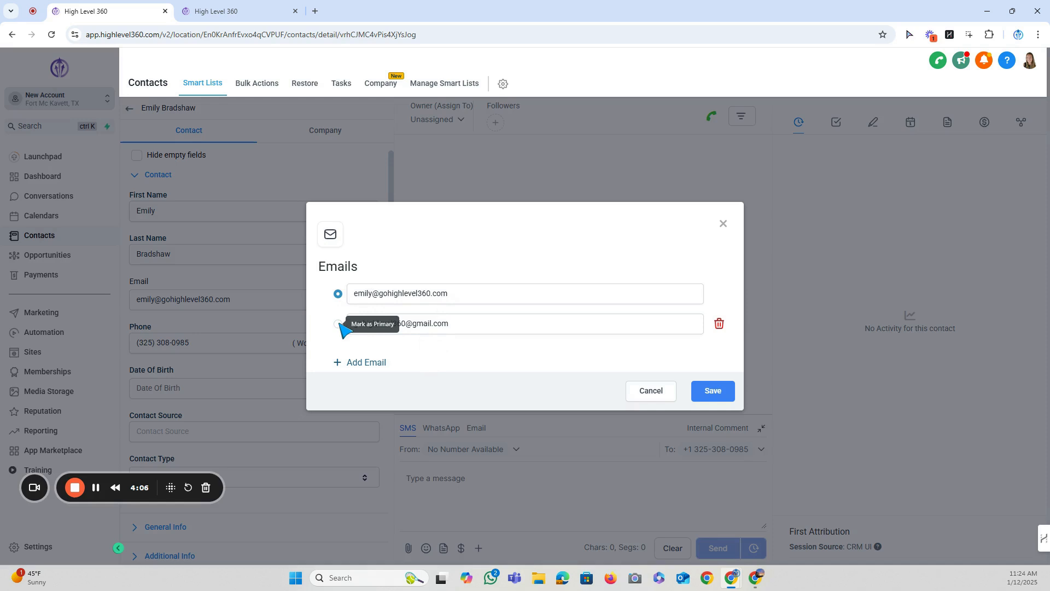
click(339, 323)
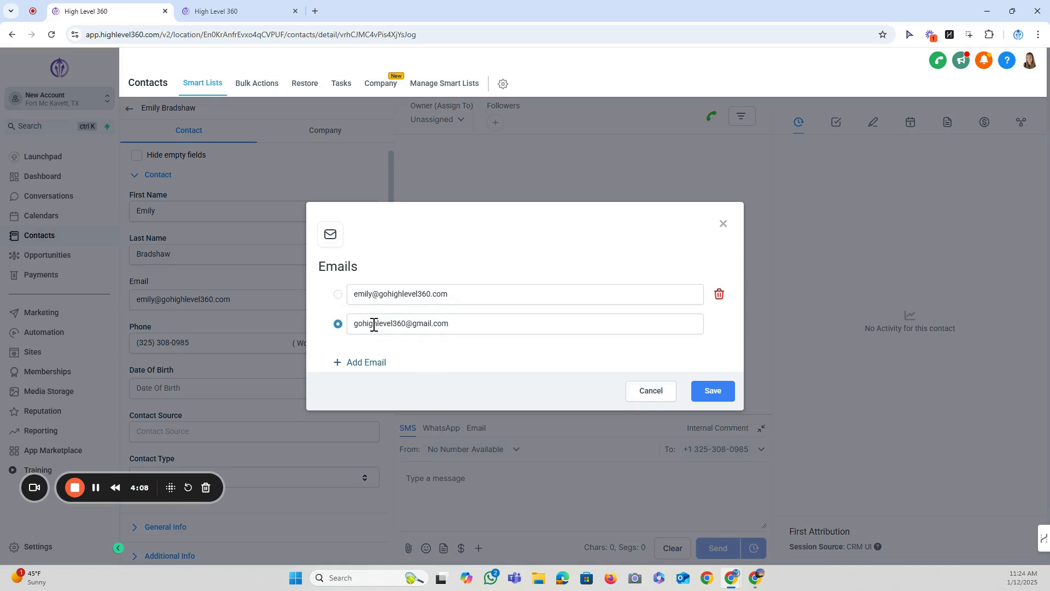
click(338, 295)
click(338, 323)
click(337, 295)
click(338, 323)
click(718, 391)
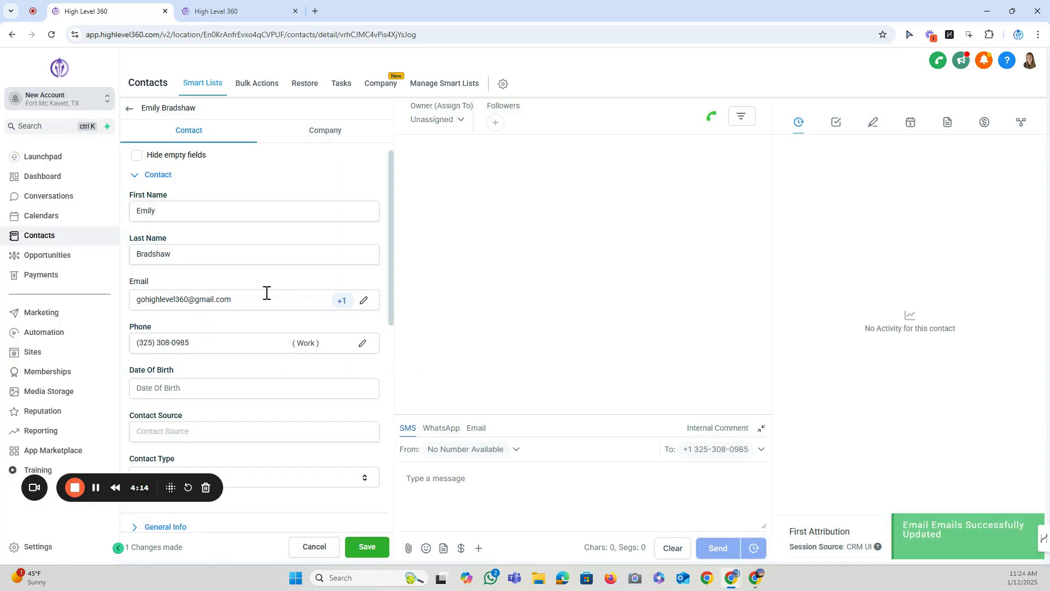
click(367, 546)
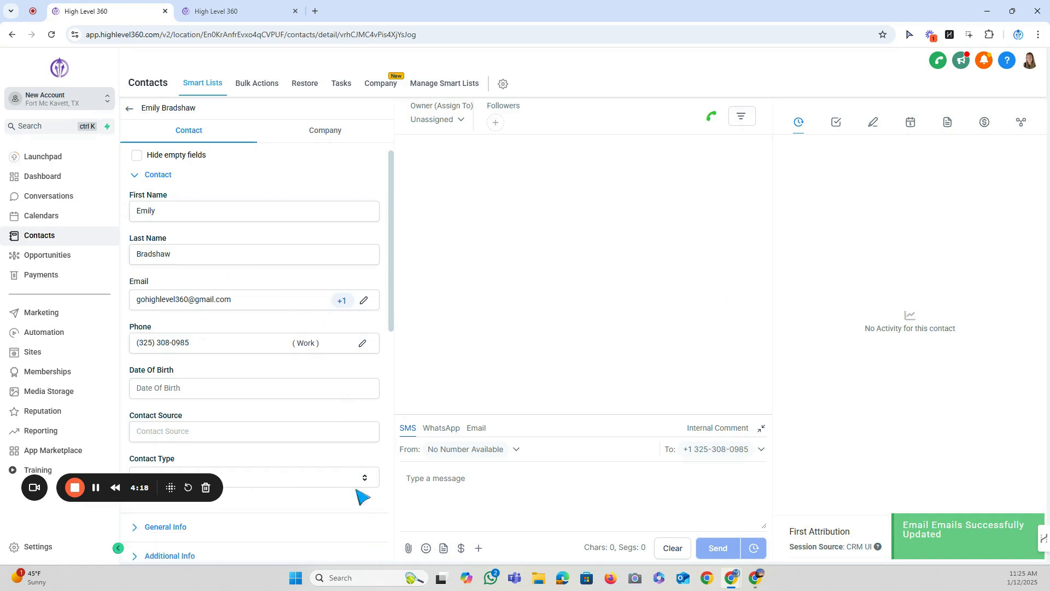
Review the Date Of Birth and Contact Source fields and the available Contact Type options.
scroll(357, 362, down, 3)
click(158, 224)
click(316, 253)
click(169, 267)
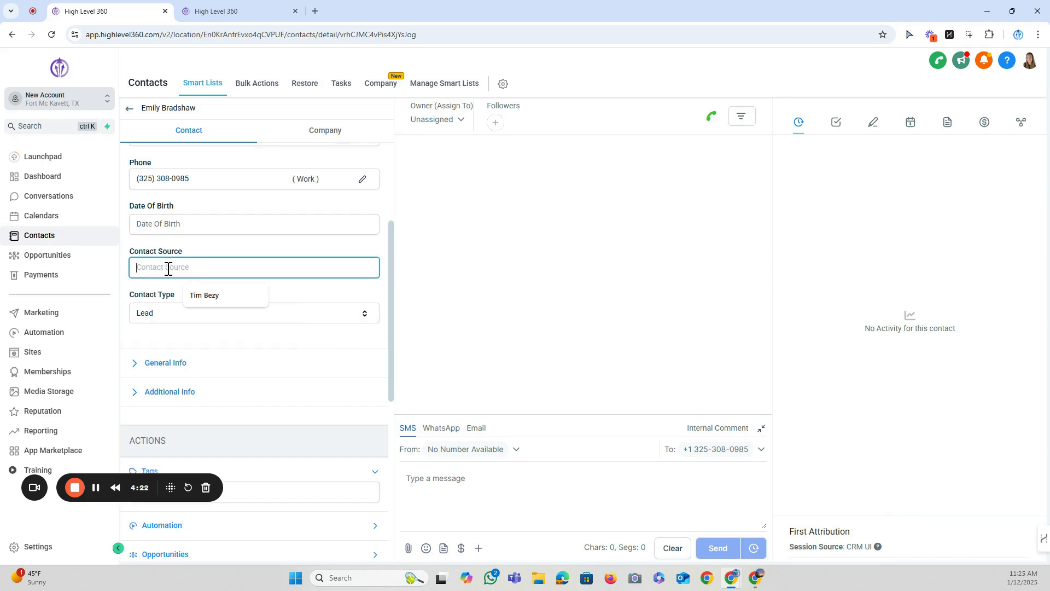
click(196, 250)
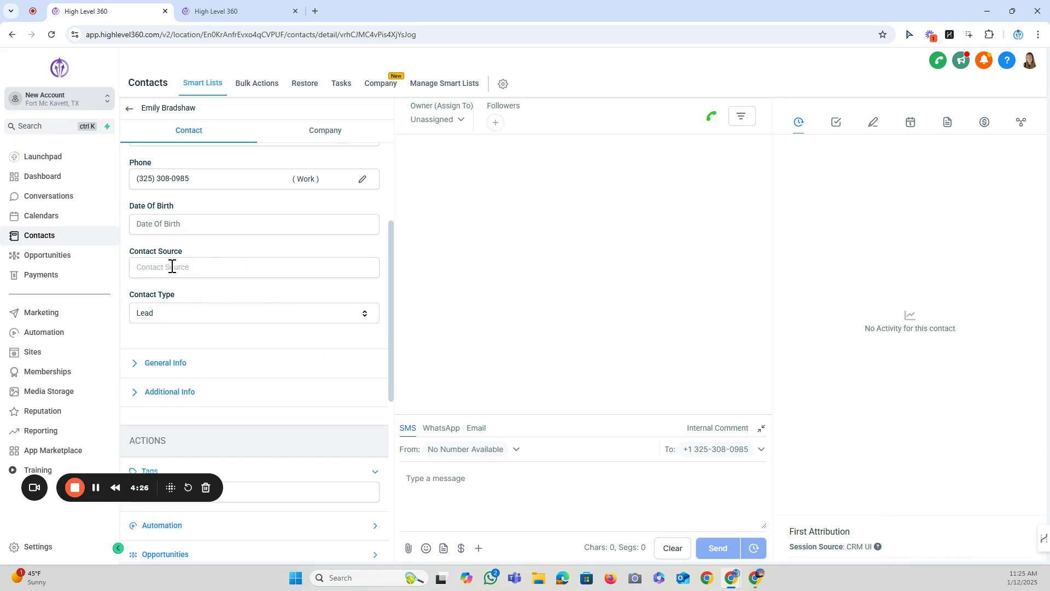
scroll(171, 266, down, 1)
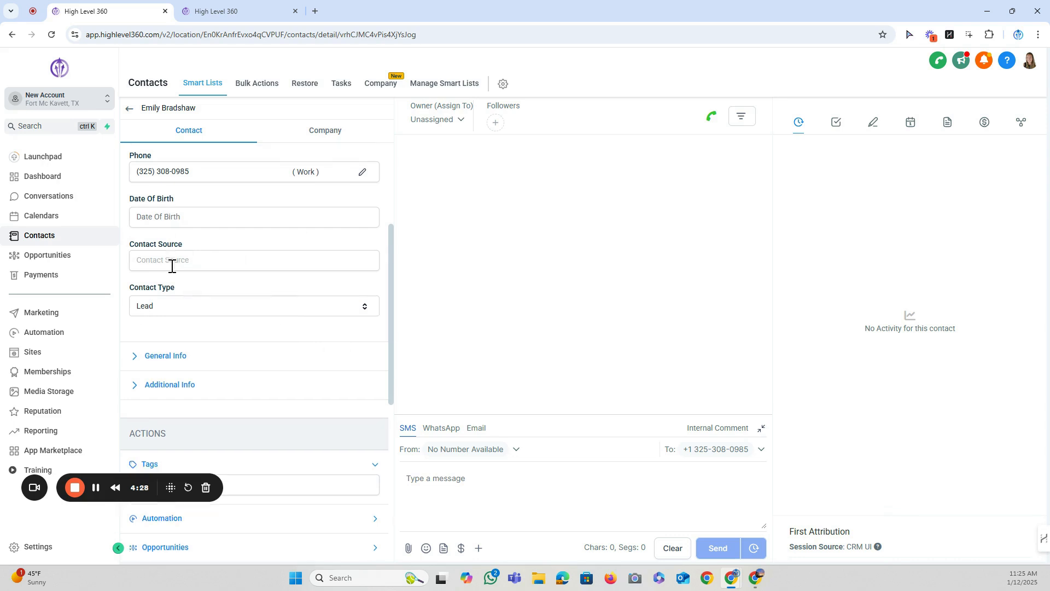
click(169, 263)
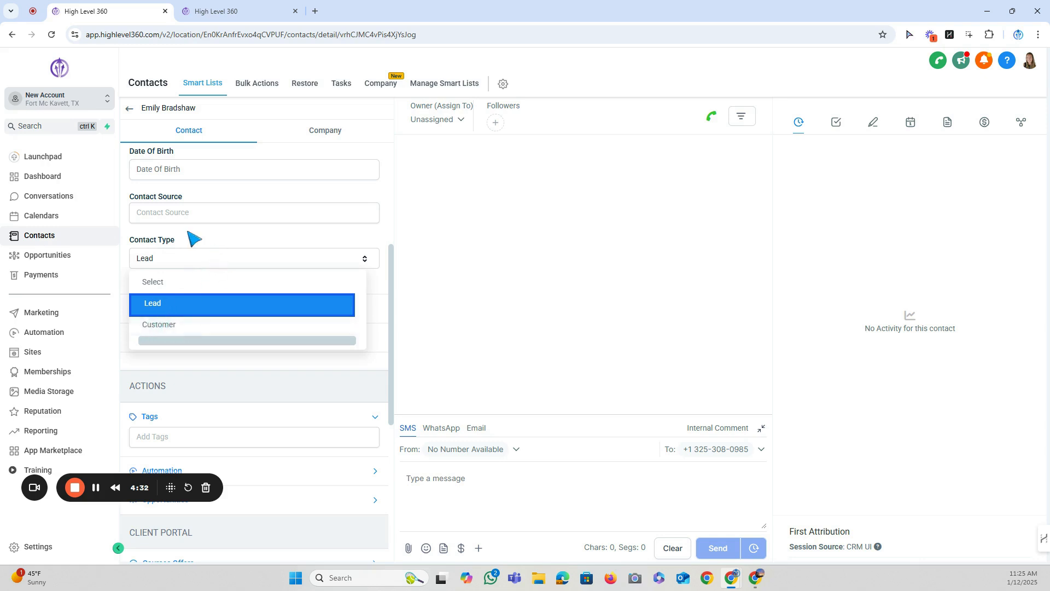
click(211, 263)
Expand General Info and review its fields from Business Name through Time Zone.
scroll(181, 265, down, 1)
click(170, 254)
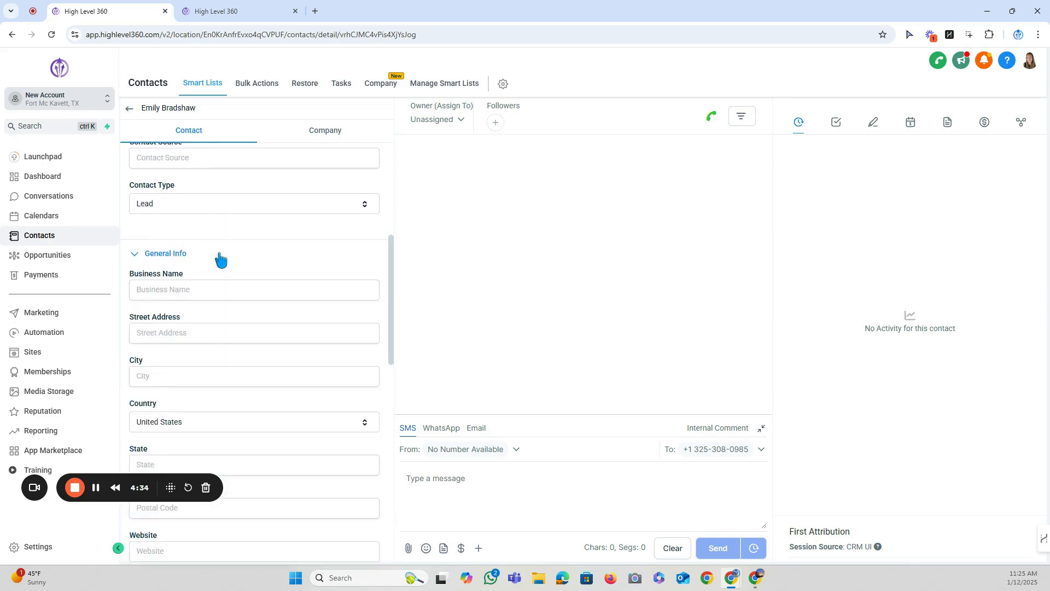
scroll(219, 257, down, 1)
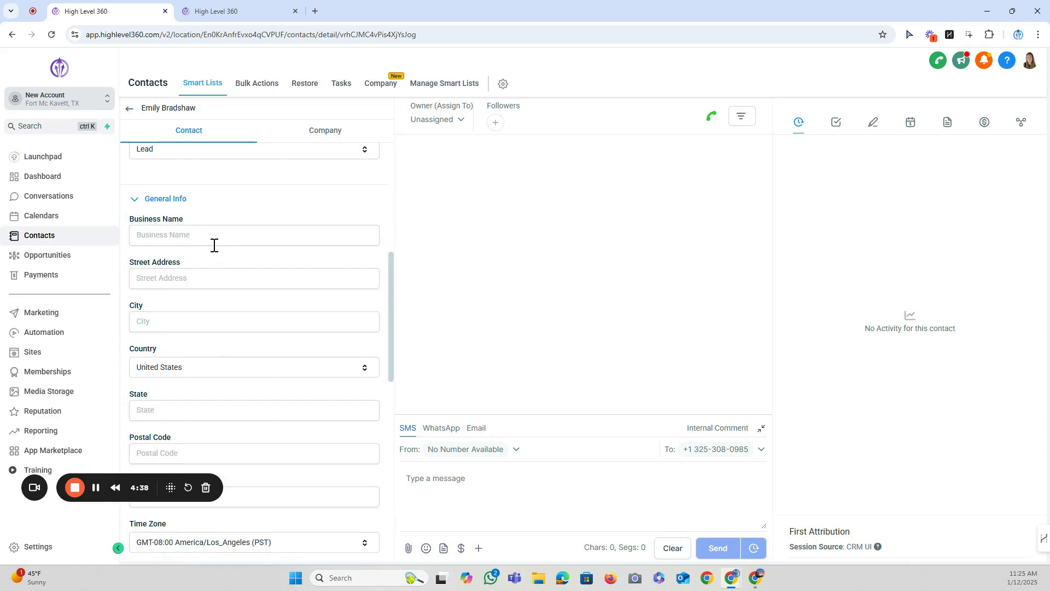
scroll(189, 251, down, 1)
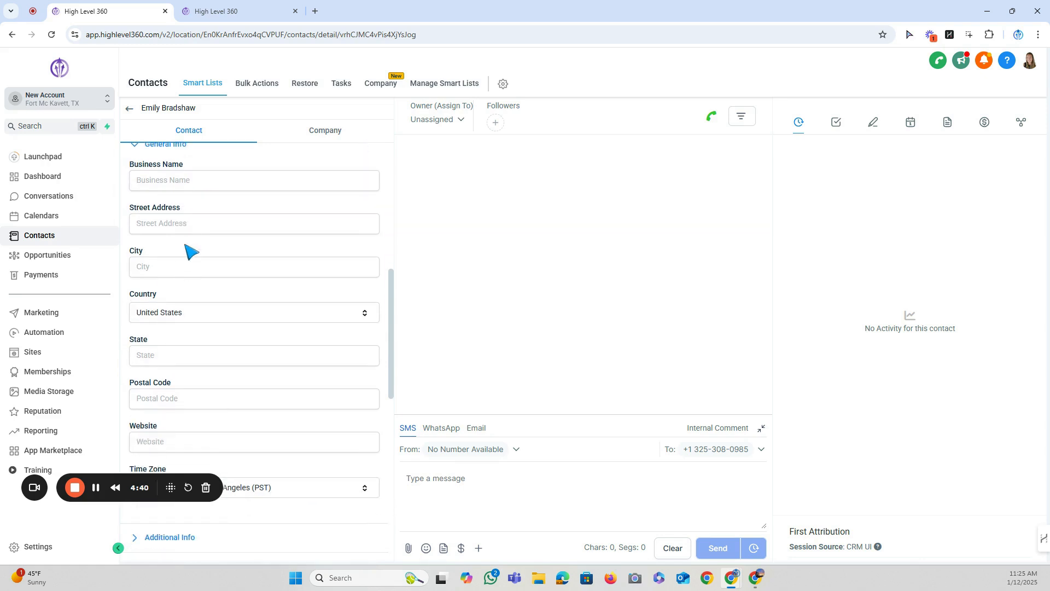
scroll(226, 340, down, 2)
scroll(224, 335, down, 1)
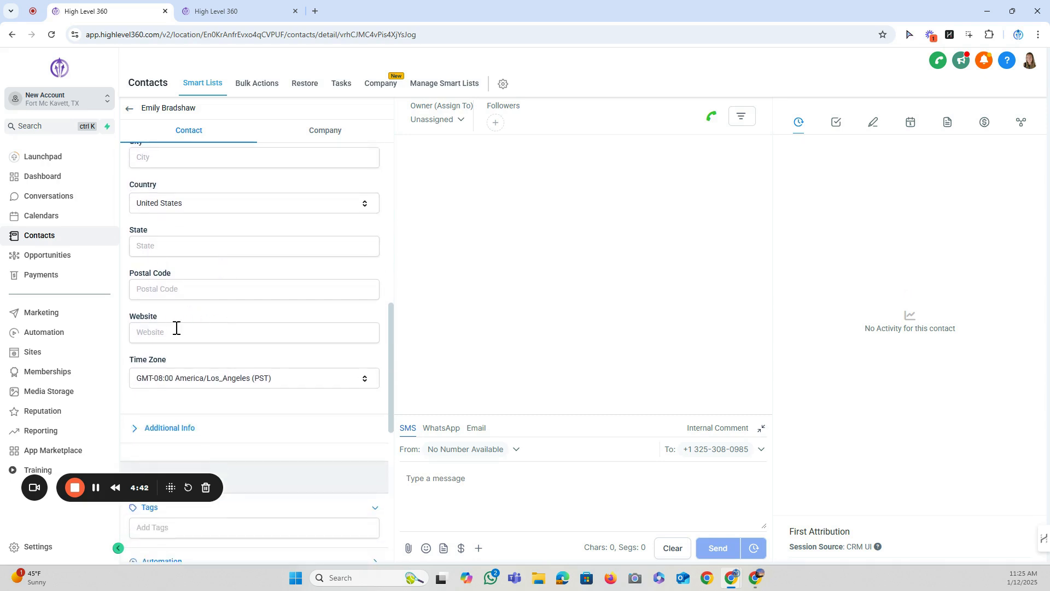
scroll(222, 390, down, 1)
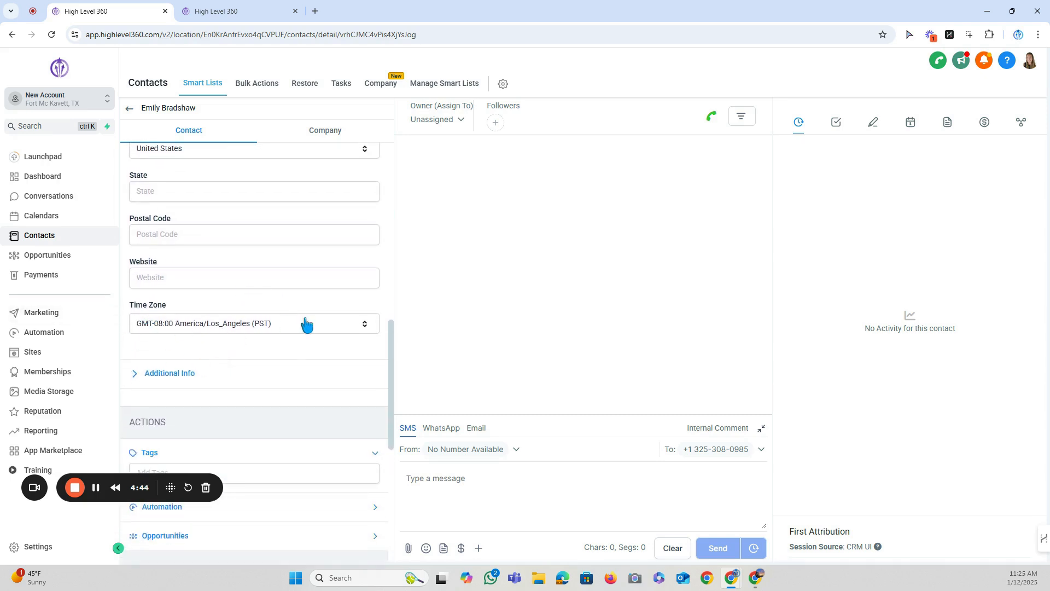
Check the question under Additional Info, and collapse both the Additional Info and General Info sections.
click(165, 374)
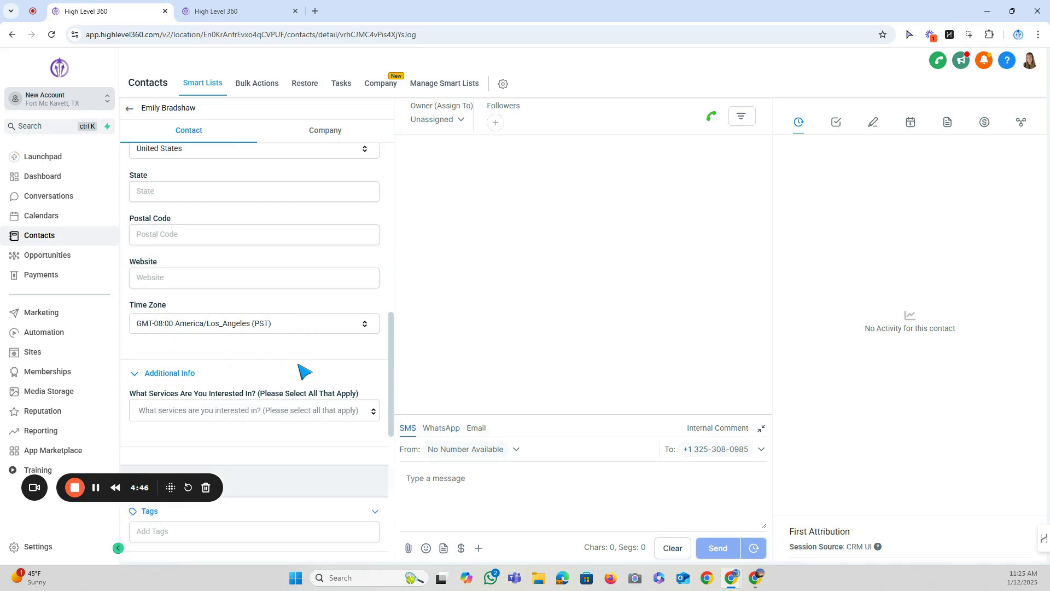
scroll(271, 347, down, 2)
click(183, 265)
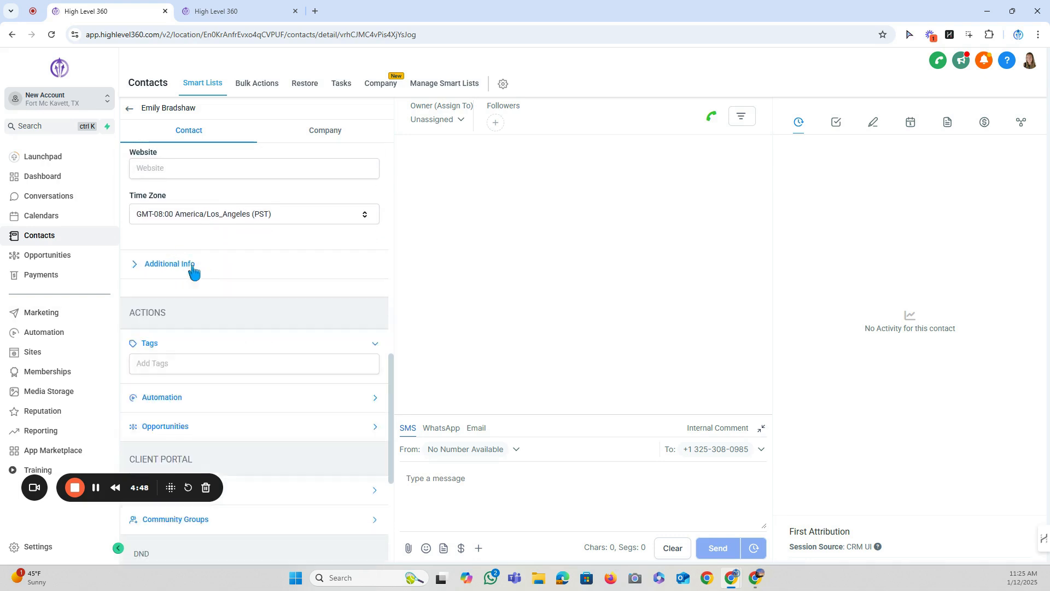
scroll(260, 328, up, 3)
scroll(263, 355, up, 5)
click(154, 307)
scroll(219, 335, up, 2)
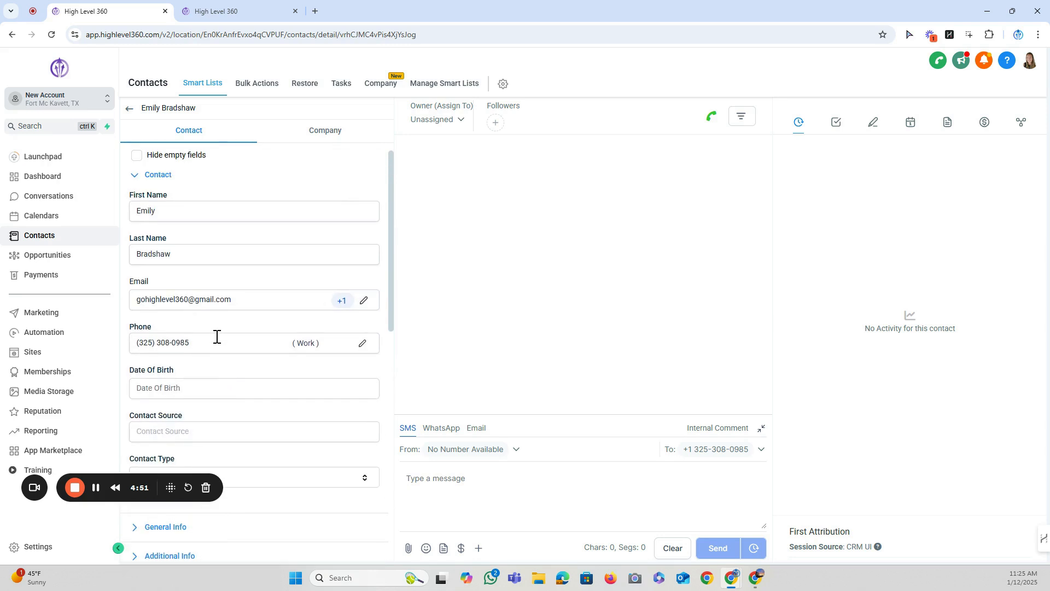
Try collapsing and re-expanding the Contact section of the record.
click(161, 175)
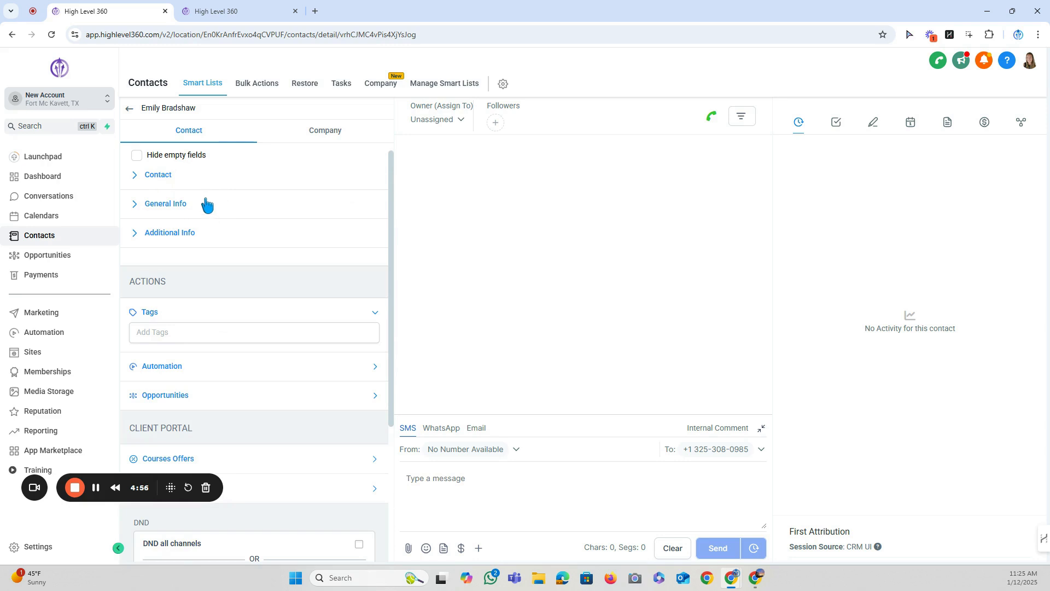
click(159, 176)
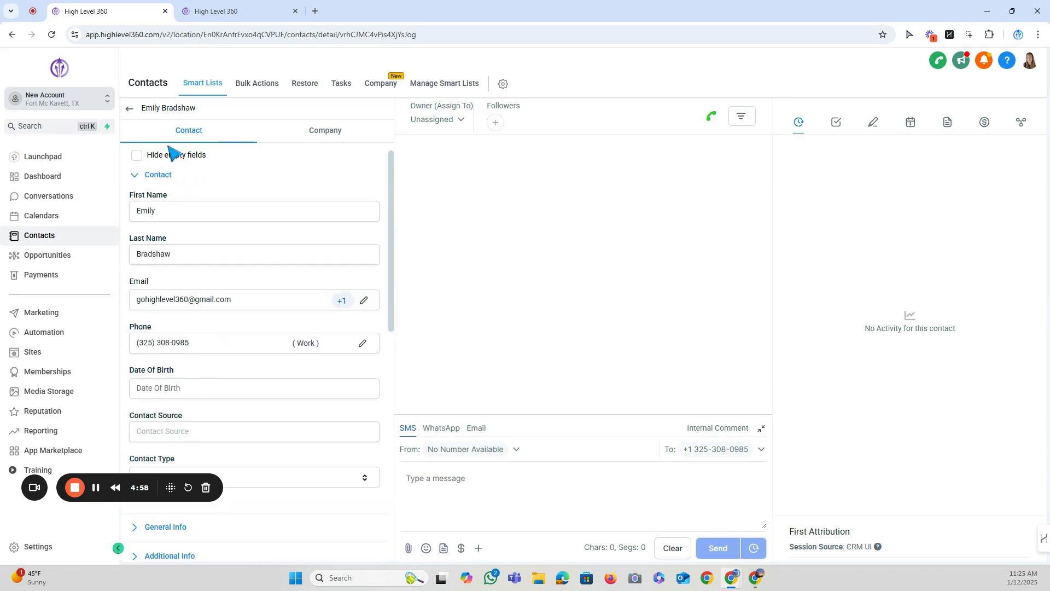
click(149, 175)
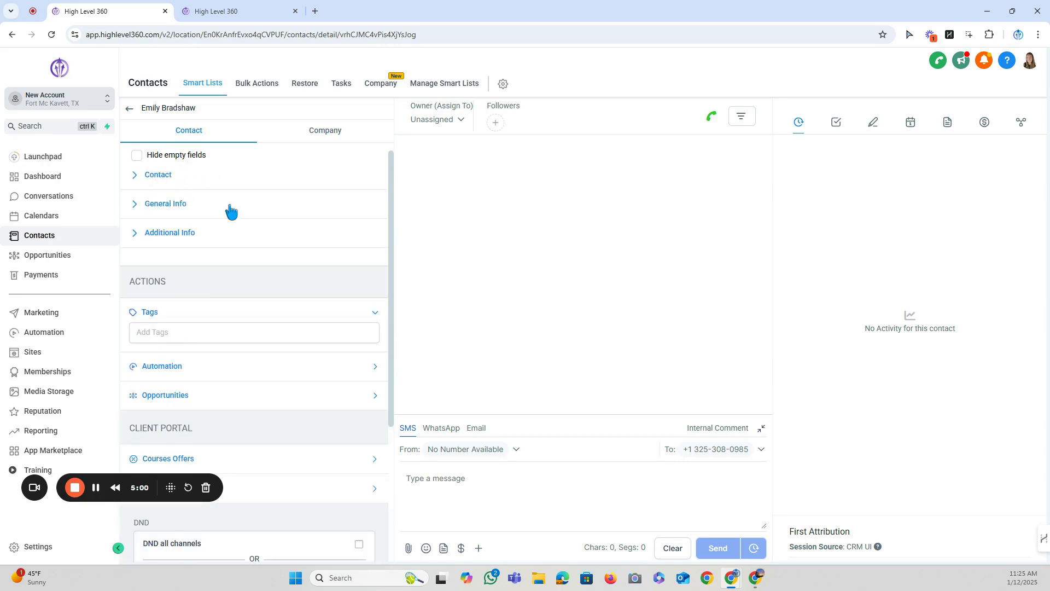
click(164, 177)
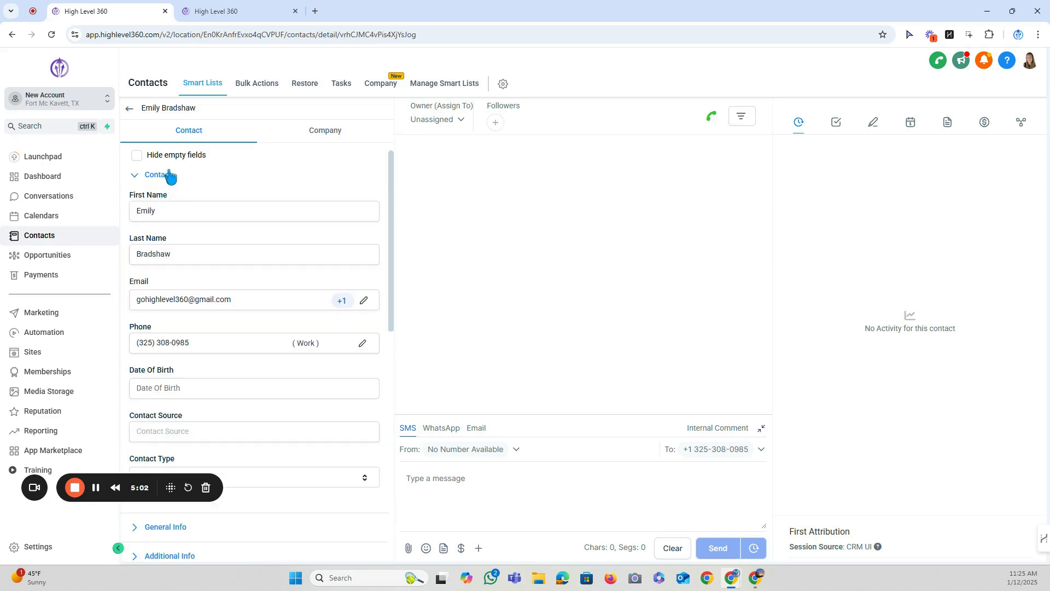
Hide the empty fields, collapse the Contact section and expand General Info.
click(137, 156)
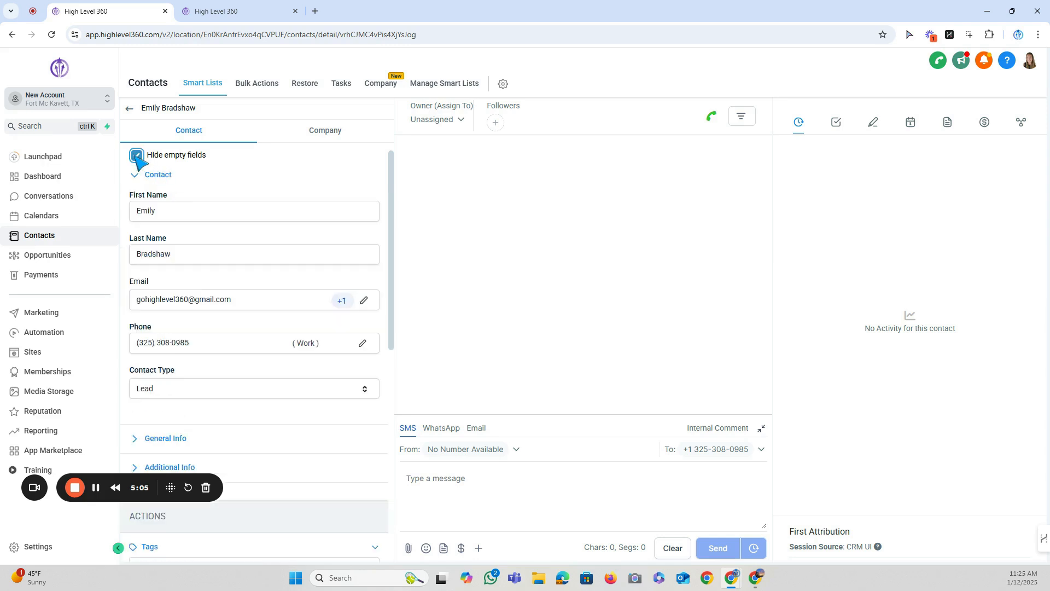
click(161, 176)
click(169, 211)
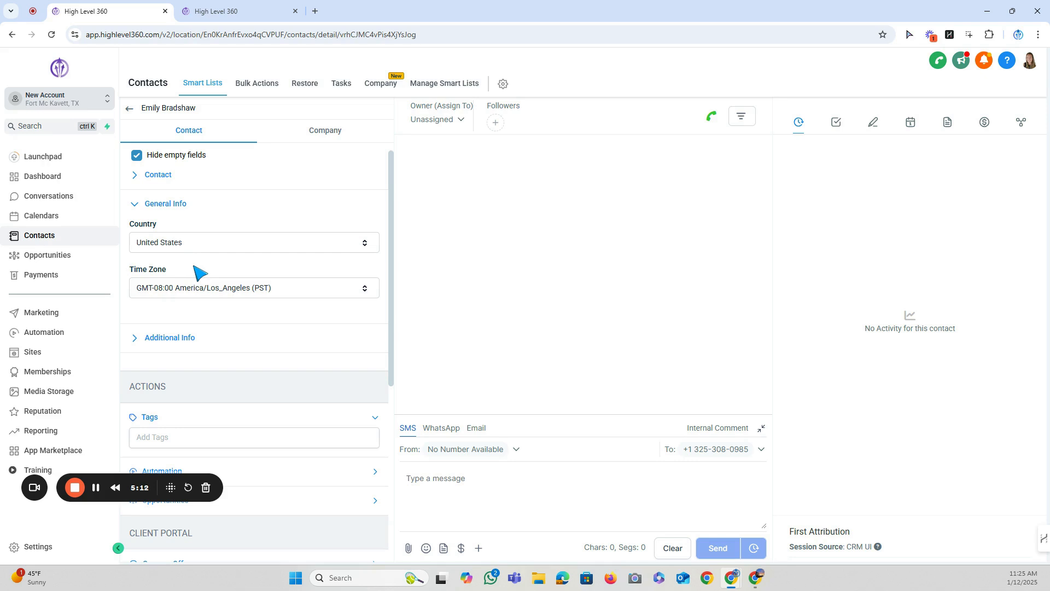
Collapse Tags and expand the Automation, Opportunities and Courses Offers sections to review their options.
scroll(186, 268, down, 4)
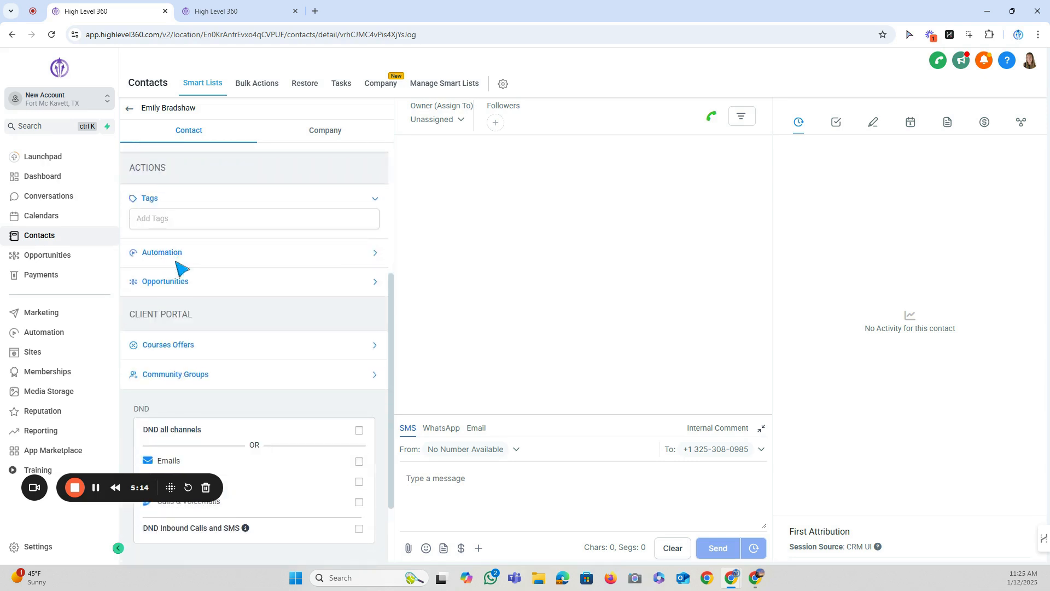
click(155, 220)
click(196, 202)
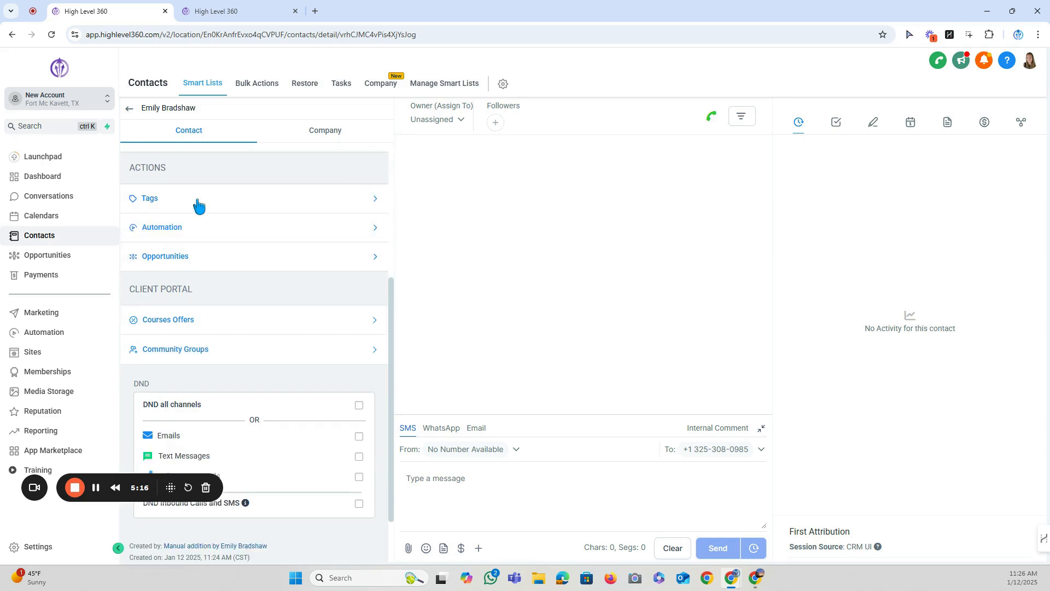
click(172, 229)
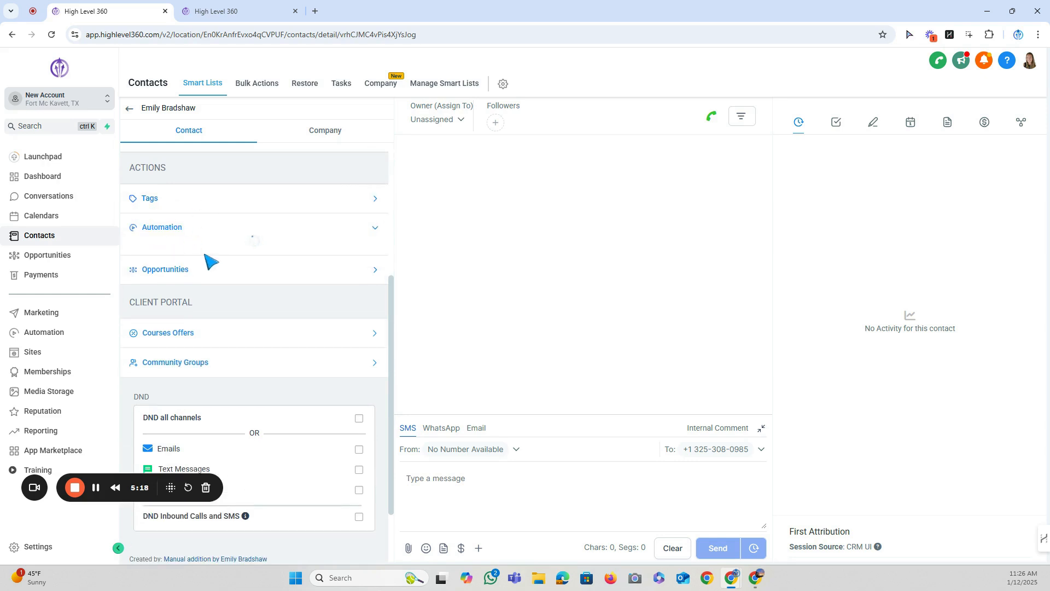
click(184, 271)
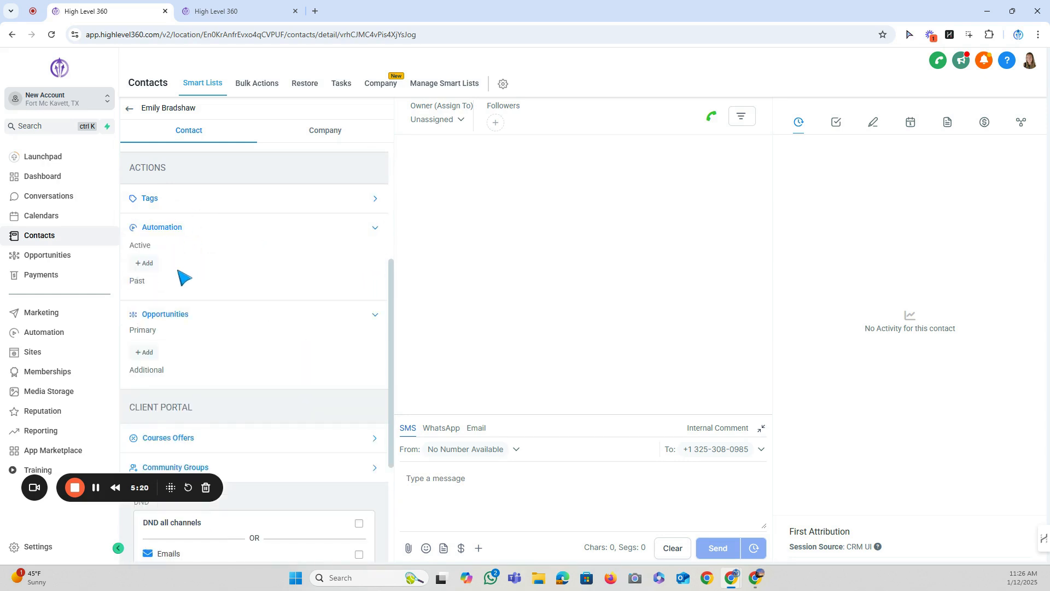
scroll(197, 284, down, 3)
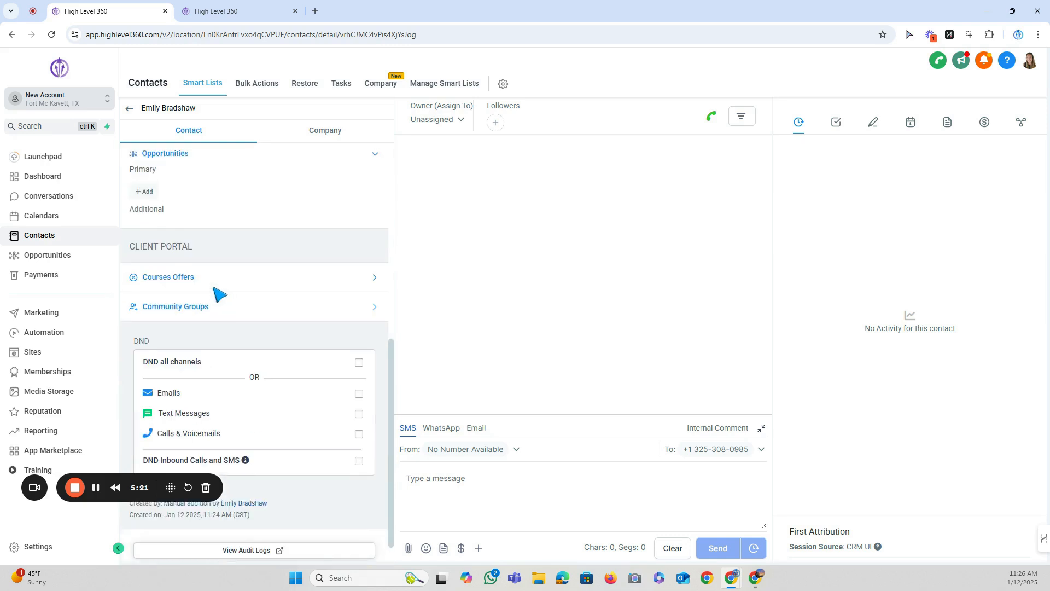
click(174, 269)
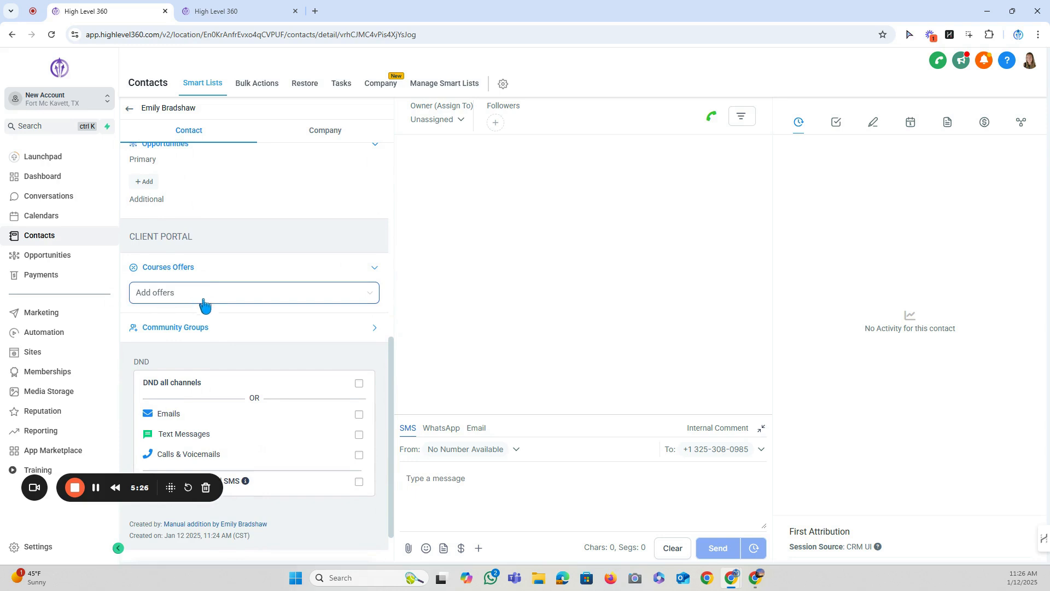
Try the do-not-disturb option for Emails by enabling it and clearing it again.
scroll(327, 370, down, 1)
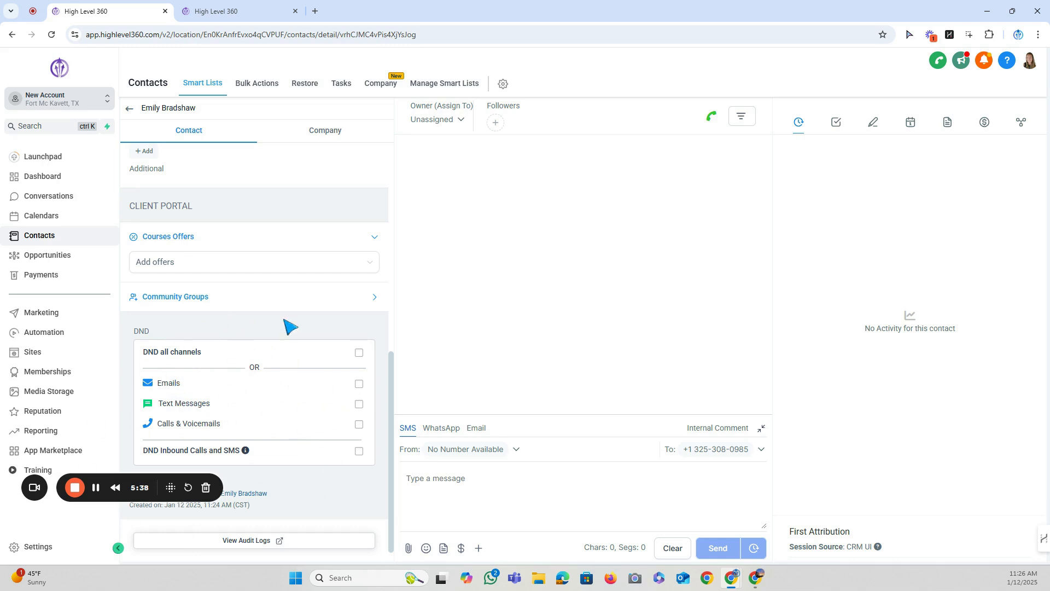
click(359, 383)
click(359, 384)
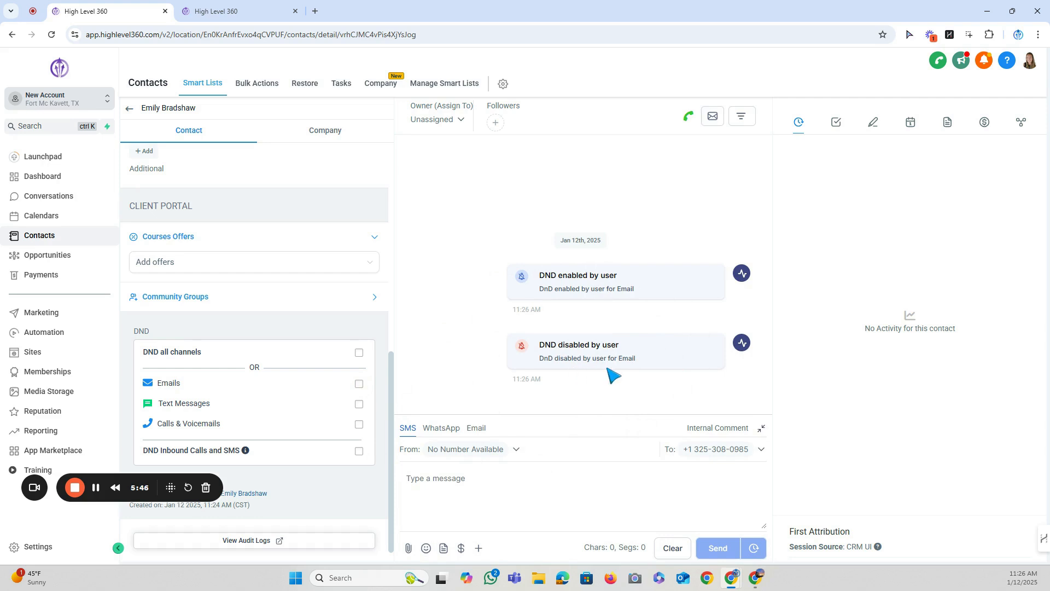
Review the contact's owner assignment options and close the list without assigning anyone.
scroll(277, 363, up, 10)
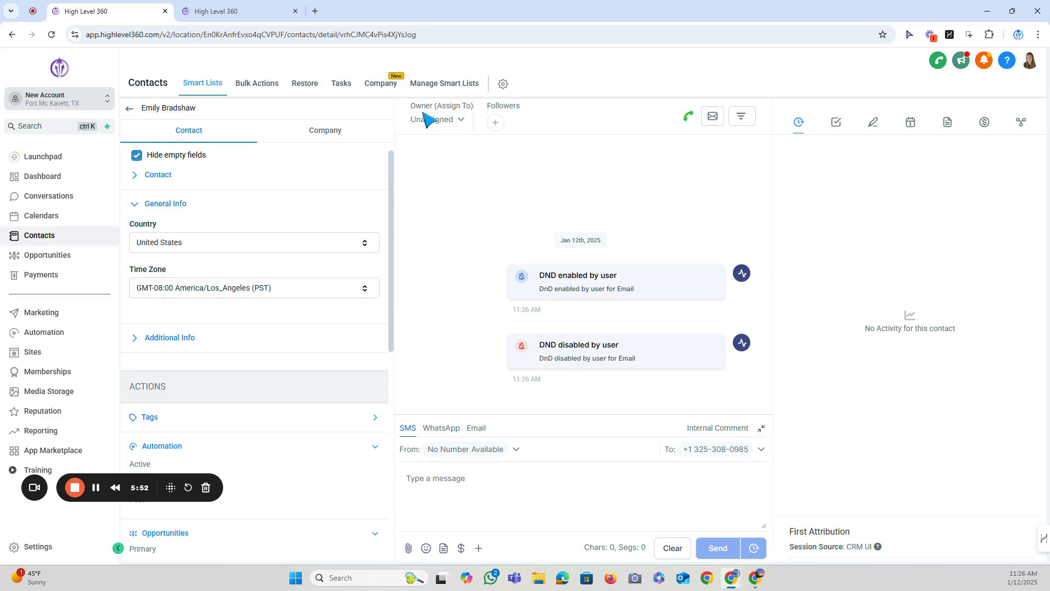
click(462, 122)
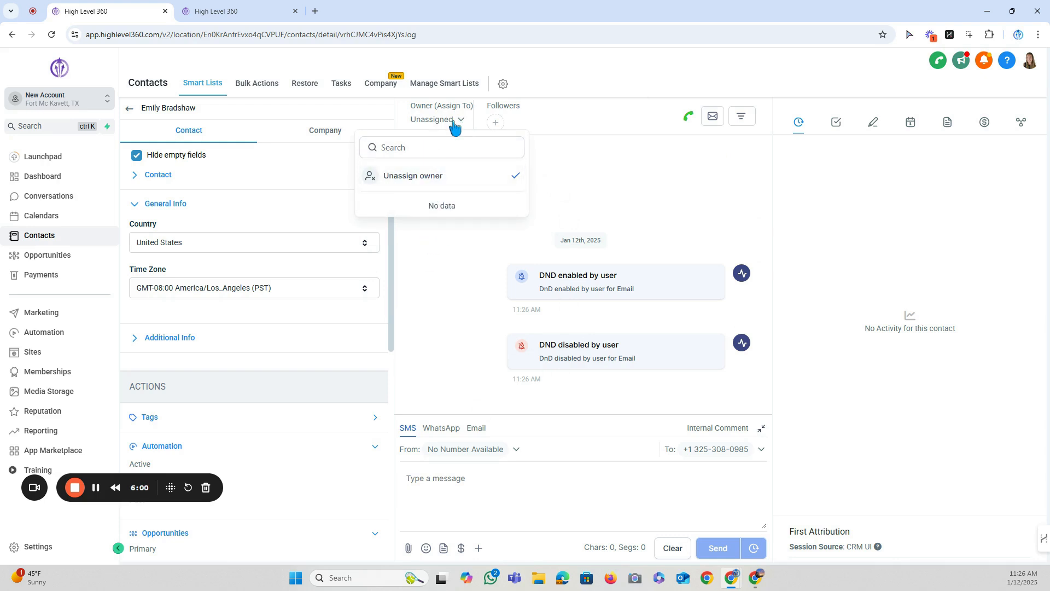
click(549, 124)
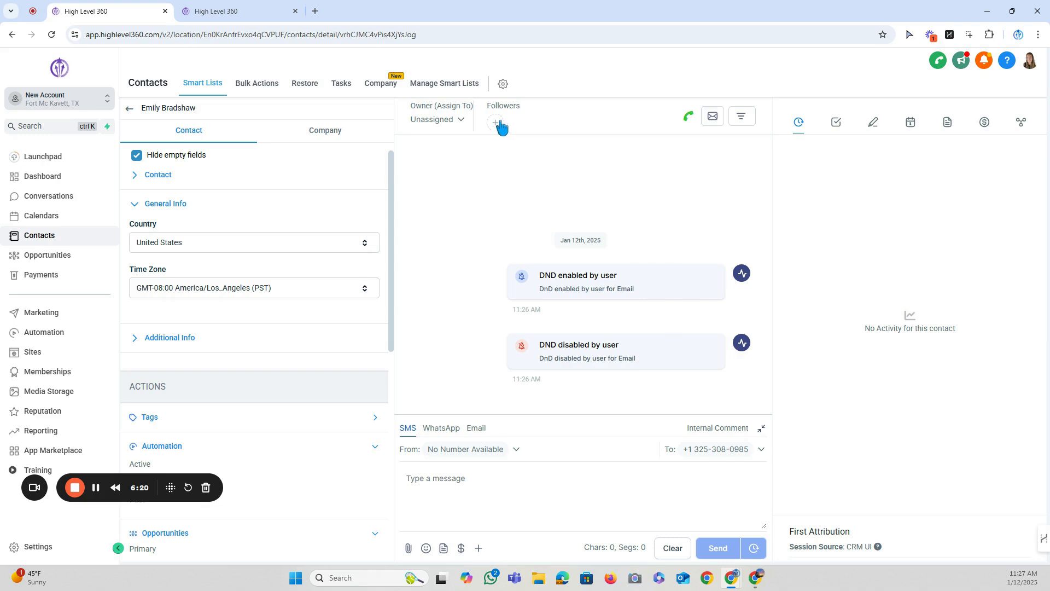
click(684, 110)
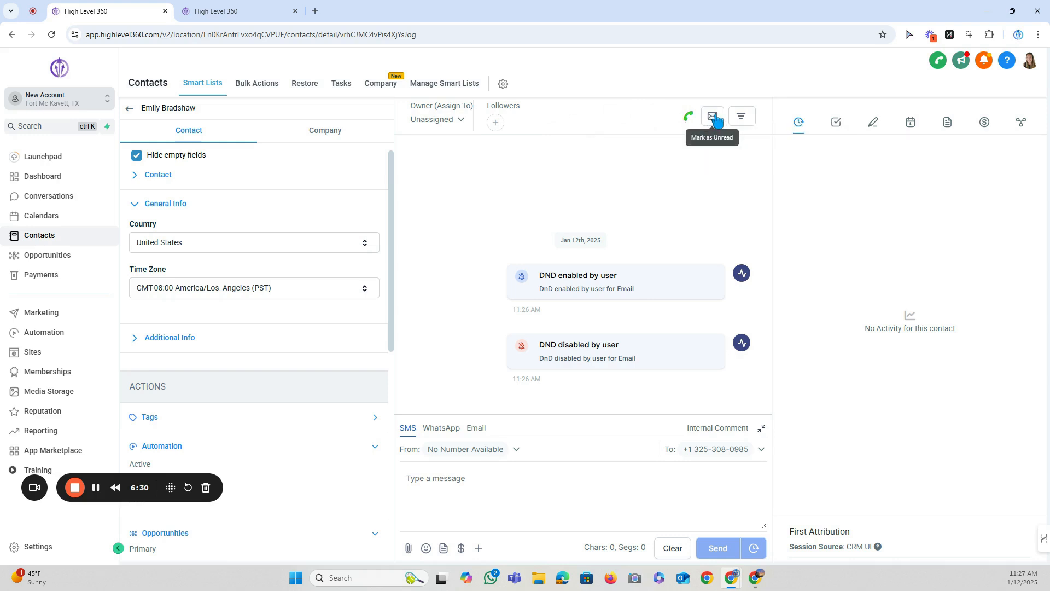
Filter the contact's conversation history by SMS and switch the filter to Call.
click(745, 120)
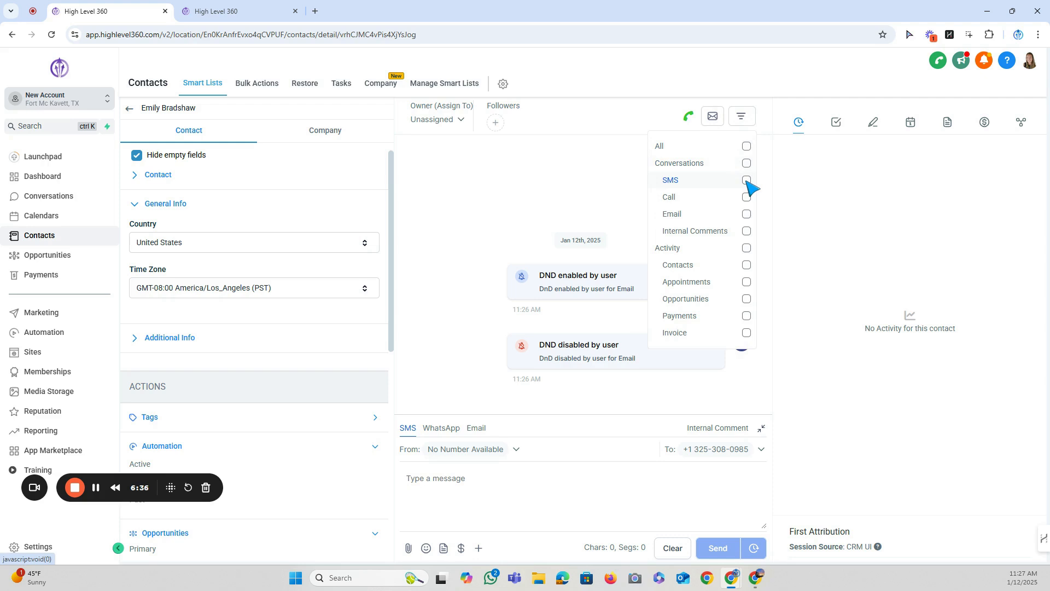
click(569, 186)
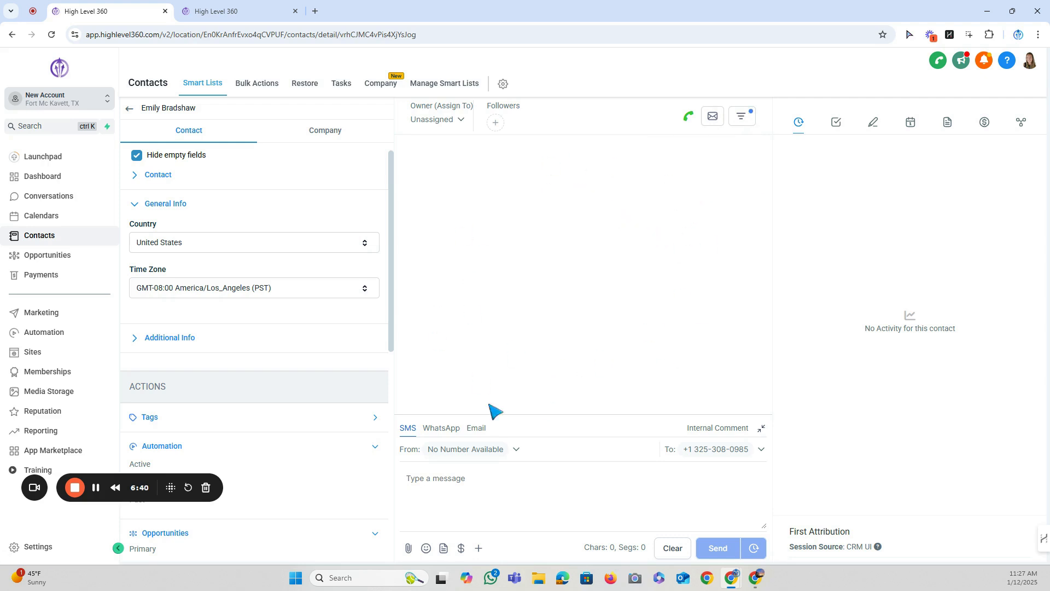
click(753, 121)
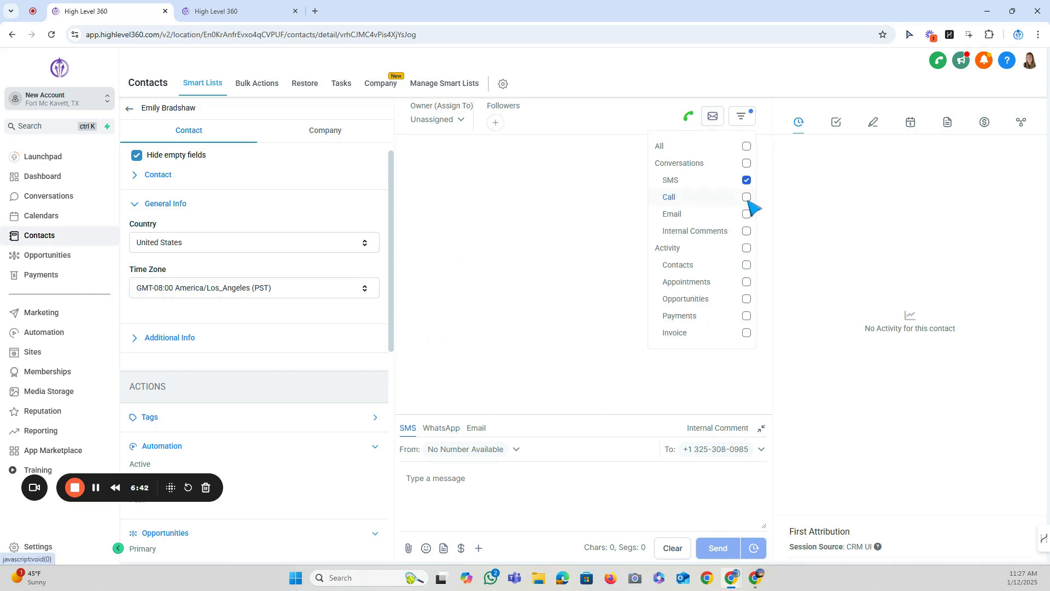
click(747, 197)
click(584, 226)
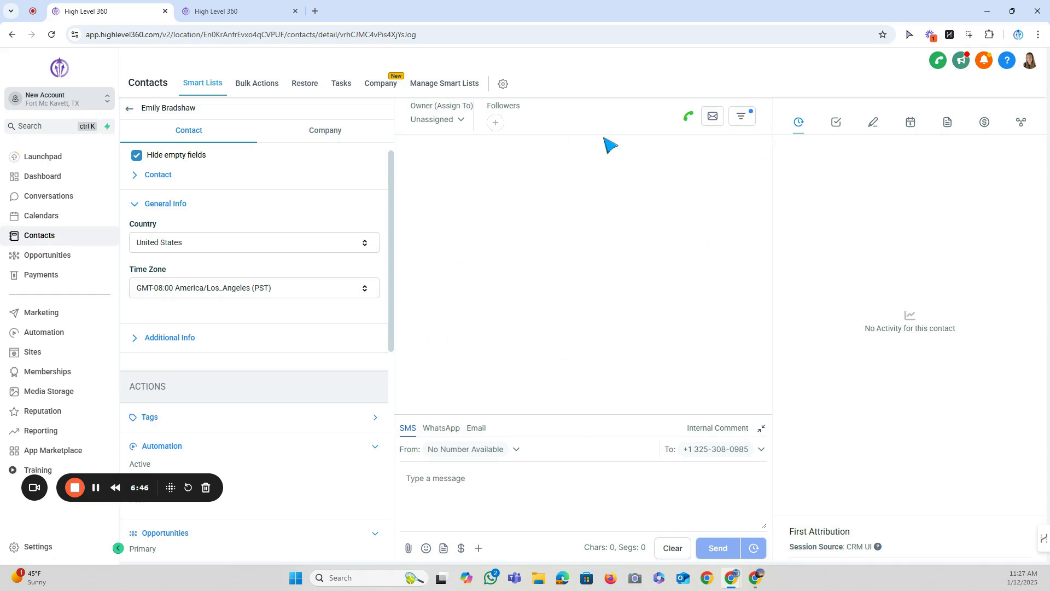
click(743, 116)
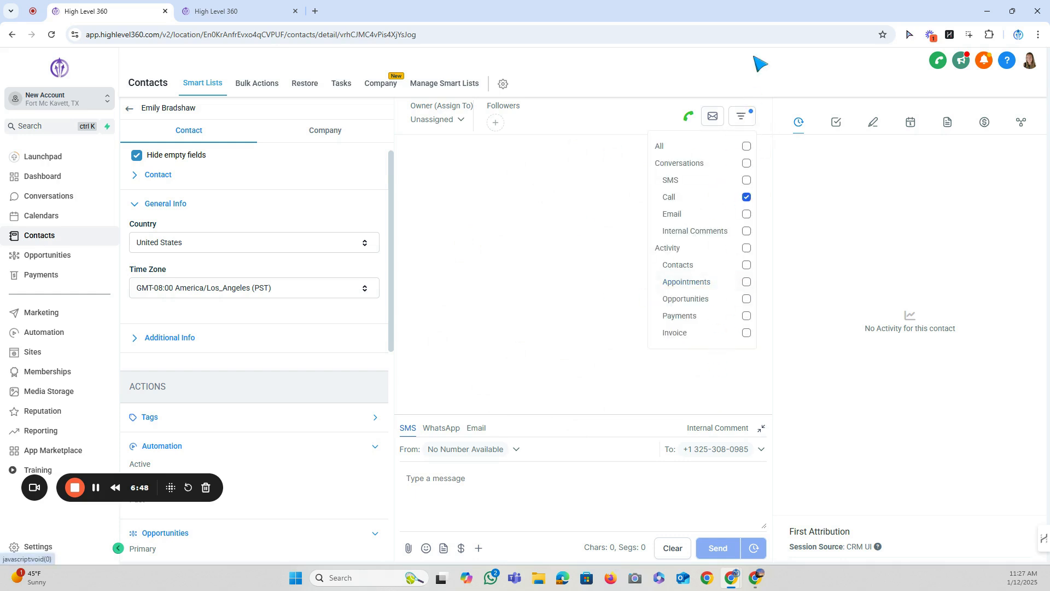
click(742, 117)
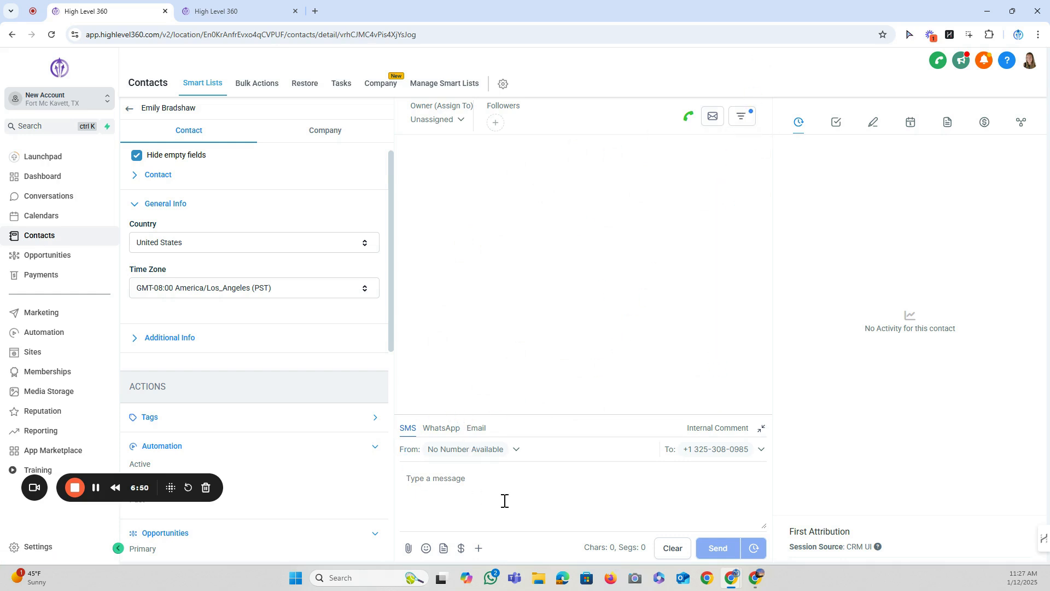
View the WhatsApp and Email message composers and return to the SMS composer.
click(432, 430)
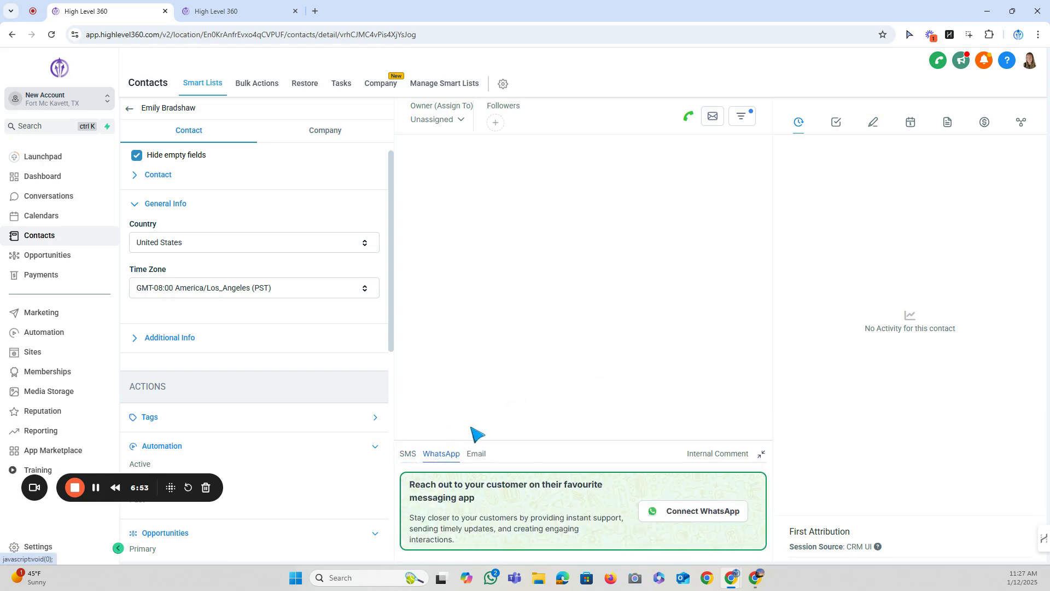
click(476, 455)
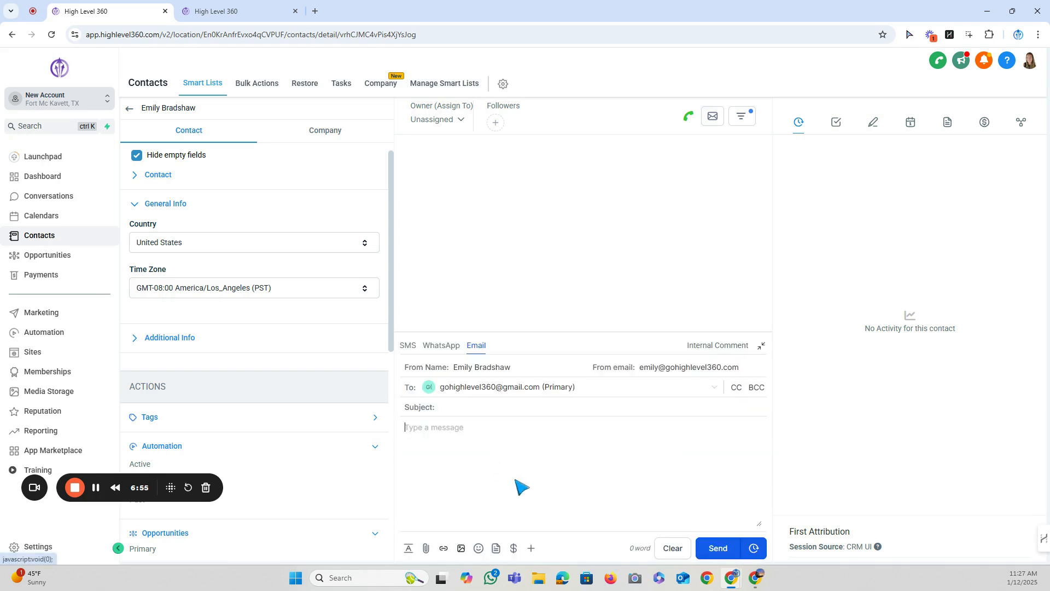
click(409, 345)
Draft the SMS "Hi {{contact.first_name}}" using the contact's First Name custom value, and expand the Contact section of the record.
click(427, 484)
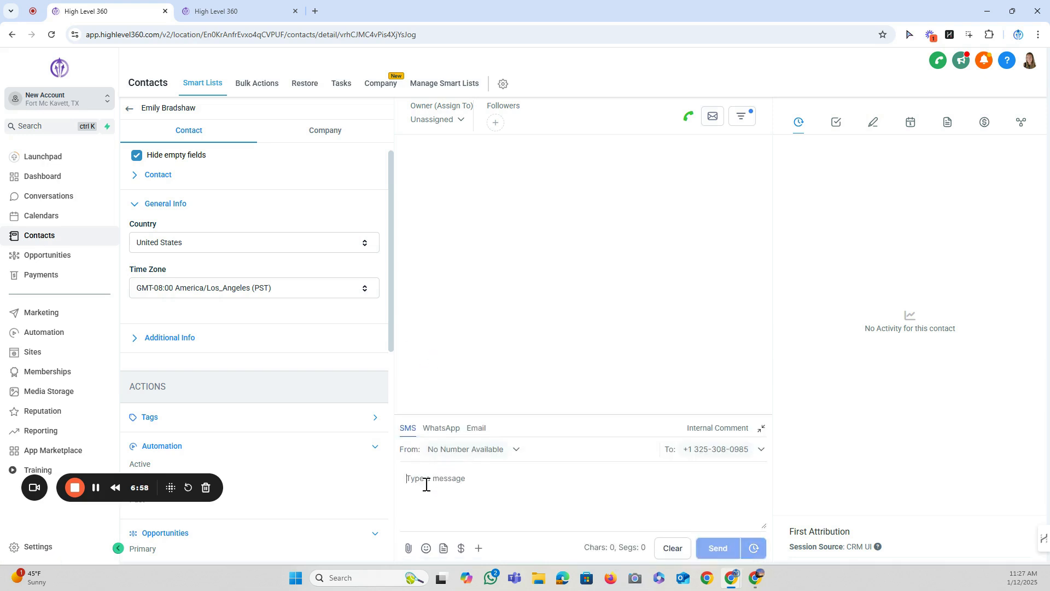
text(Hi)
click(478, 548)
click(481, 298)
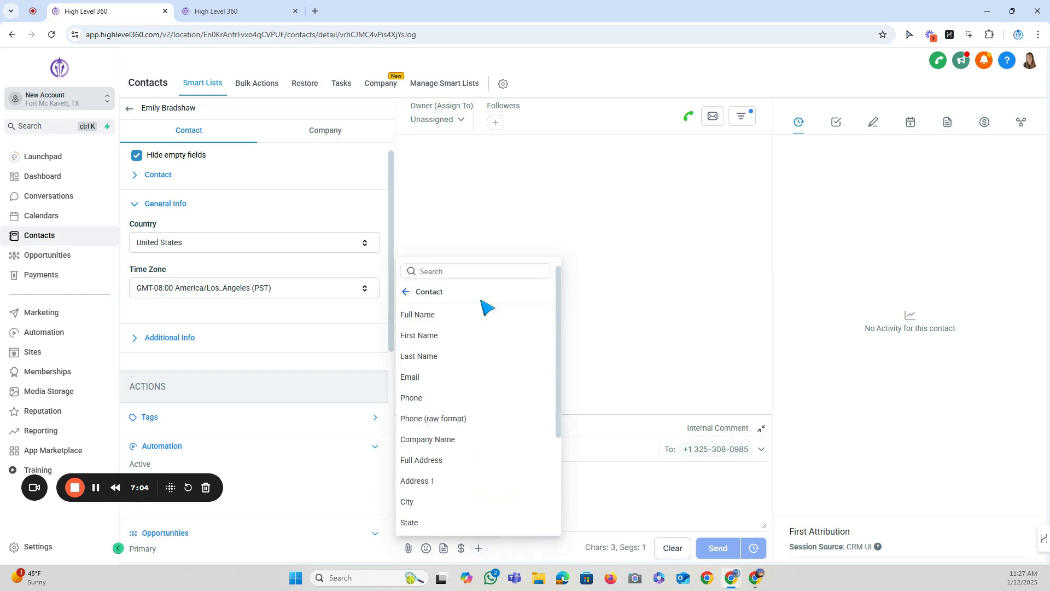
click(425, 345)
drag(497, 480, 418, 482)
click(158, 175)
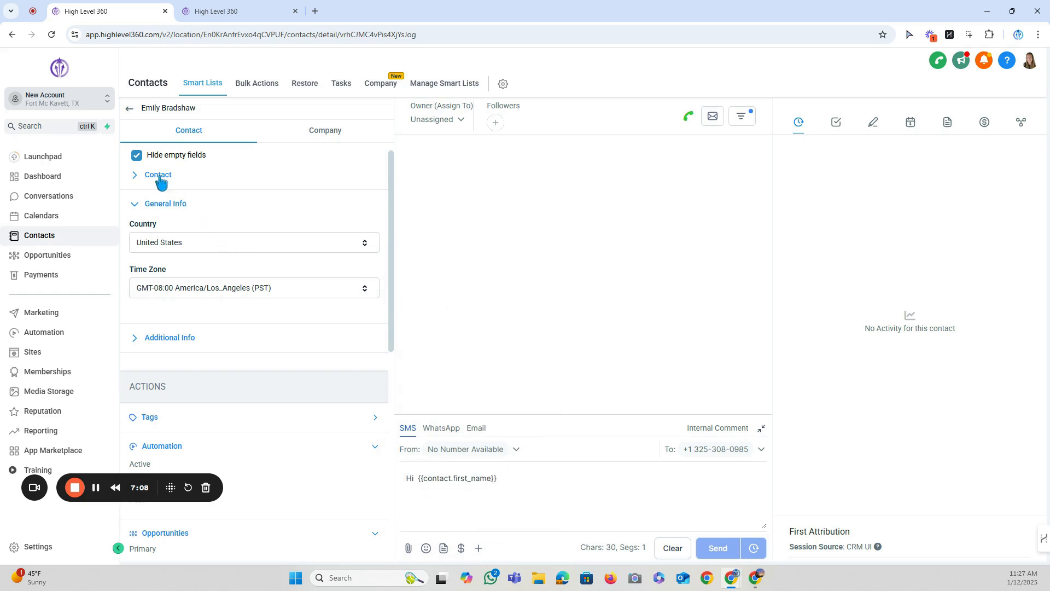
click(515, 477)
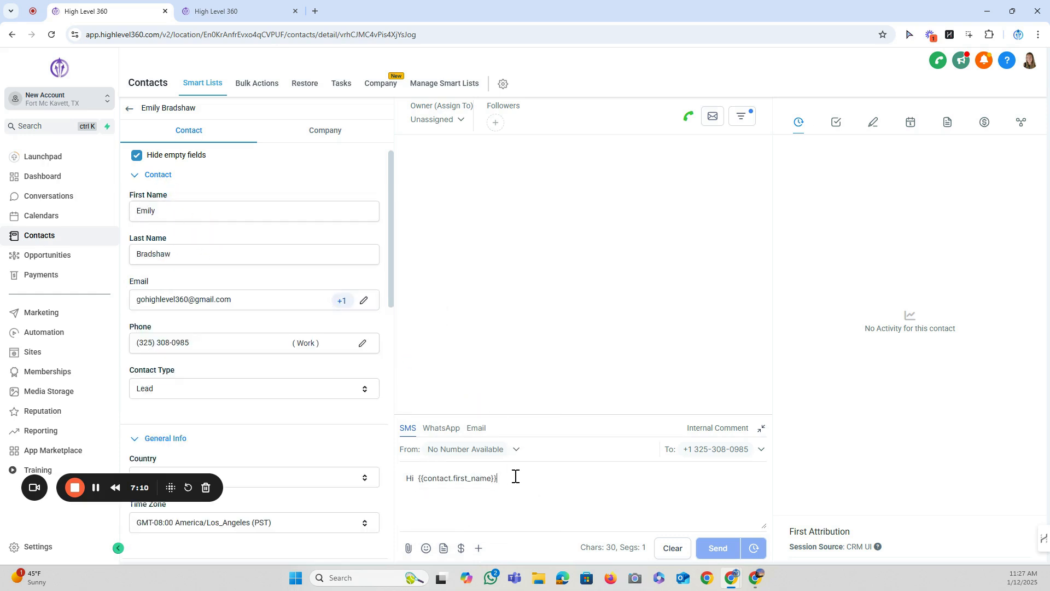
Review the SMS composer's snippets, custom value categories and recipient number options.
click(444, 548)
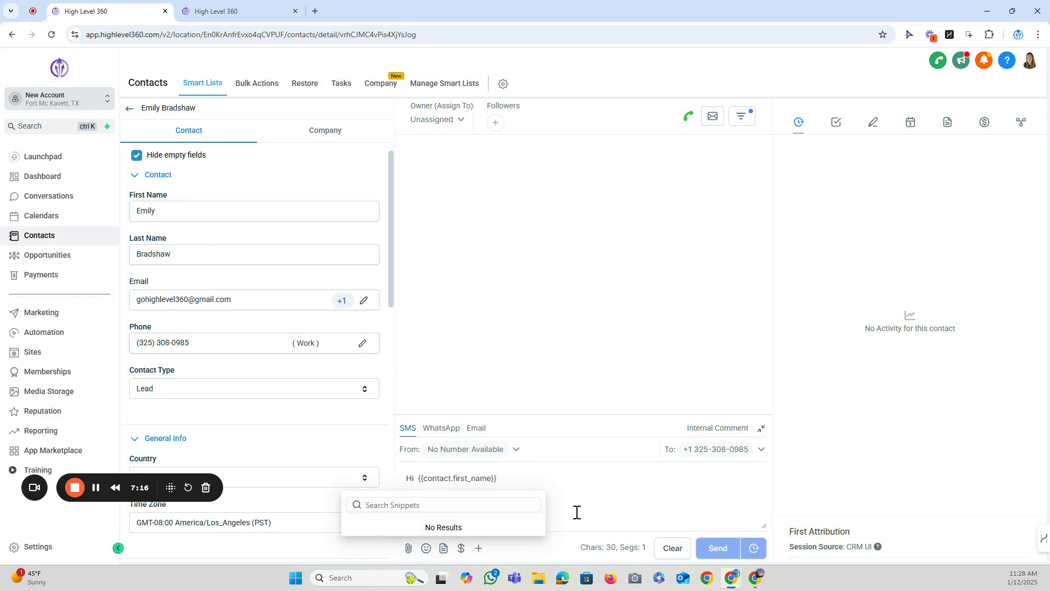
click(443, 549)
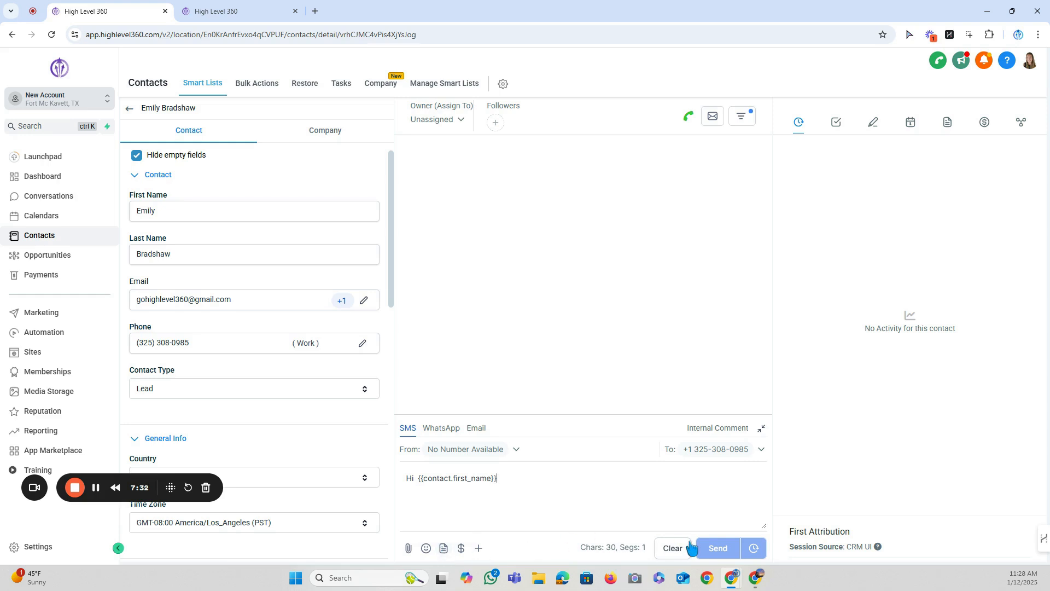
click(479, 548)
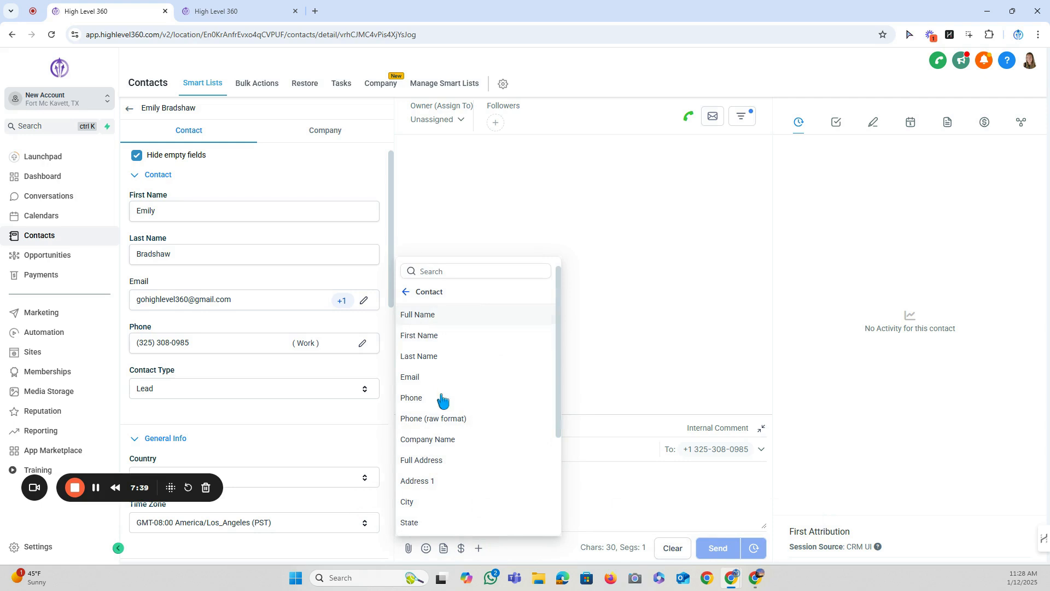
click(406, 291)
scroll(499, 402, down, 1)
scroll(498, 372, up, 1)
scroll(498, 377, down, 1)
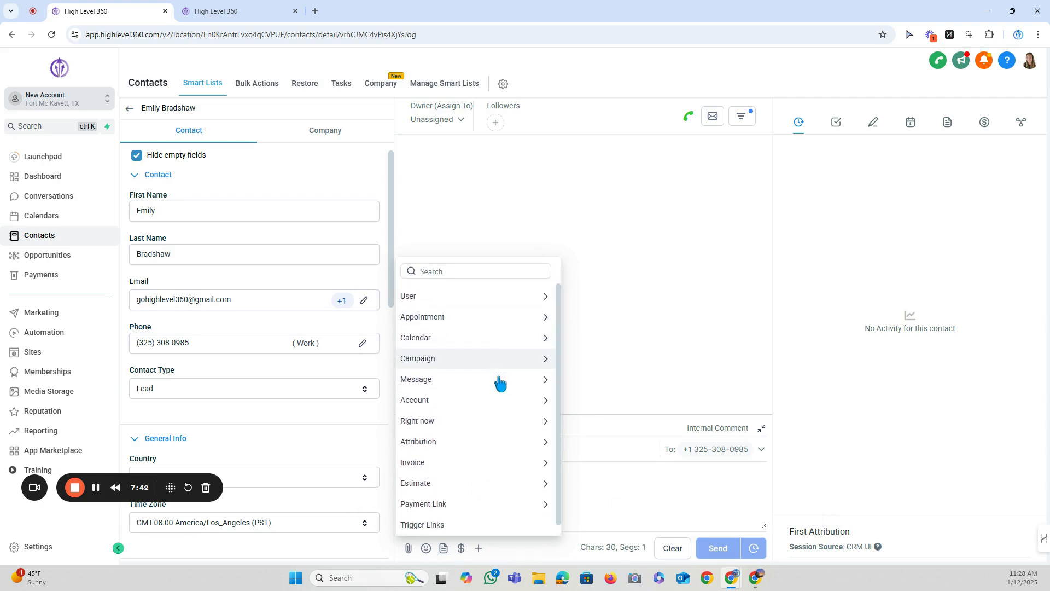
click(639, 489)
click(761, 450)
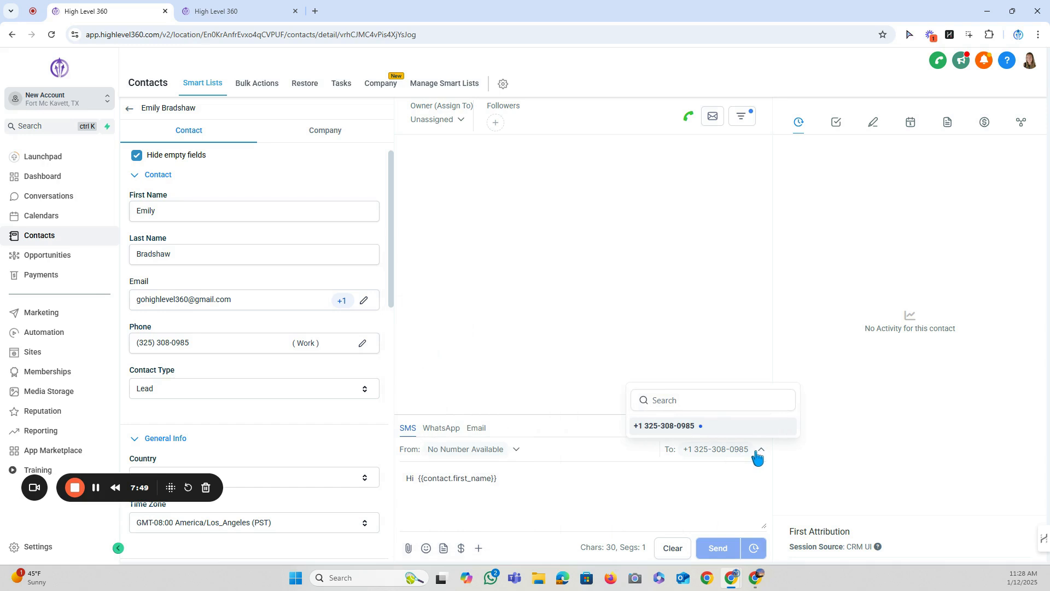
click(762, 452)
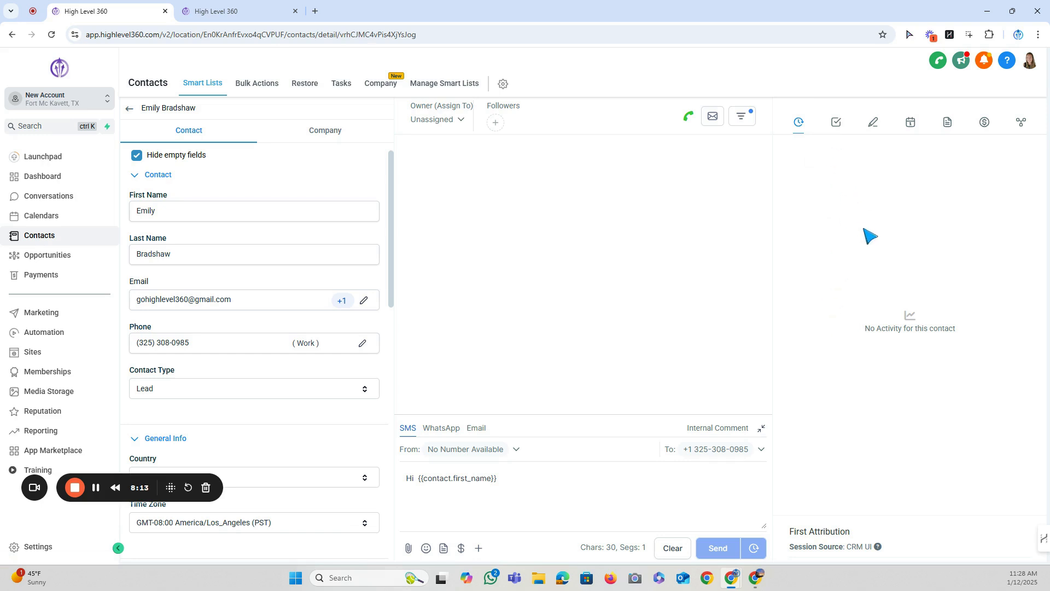
Open a new task form for the contact, review its title, description and assignee fields, and close it without saving.
click(835, 121)
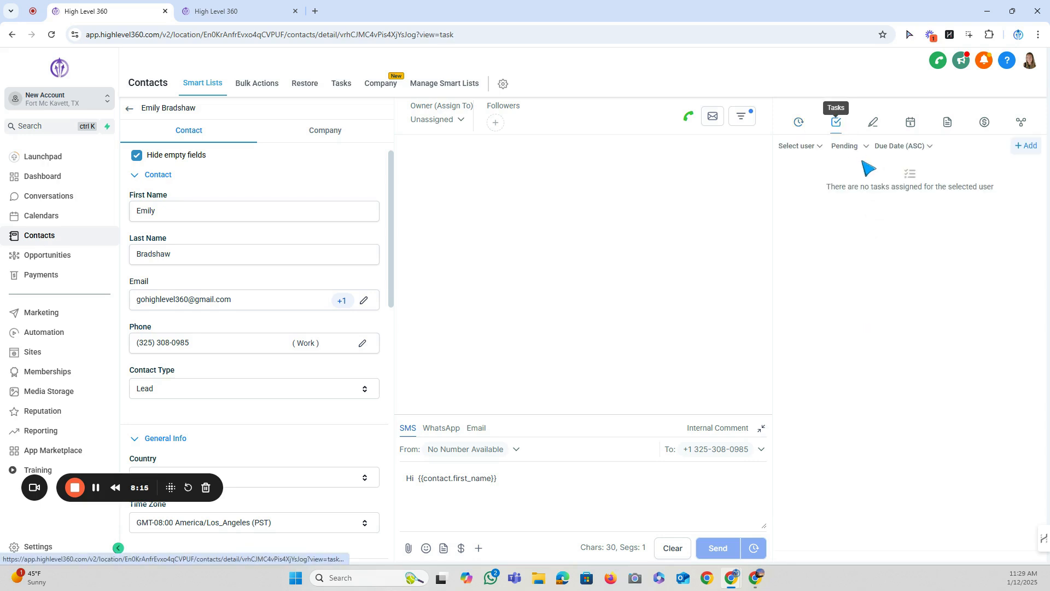
click(1034, 147)
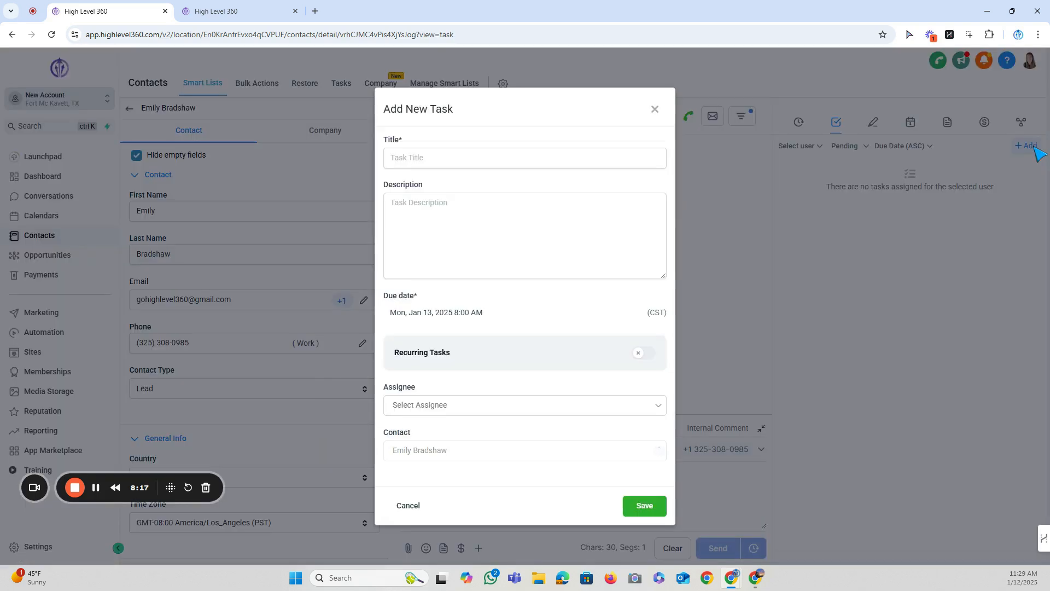
click(445, 155)
click(433, 216)
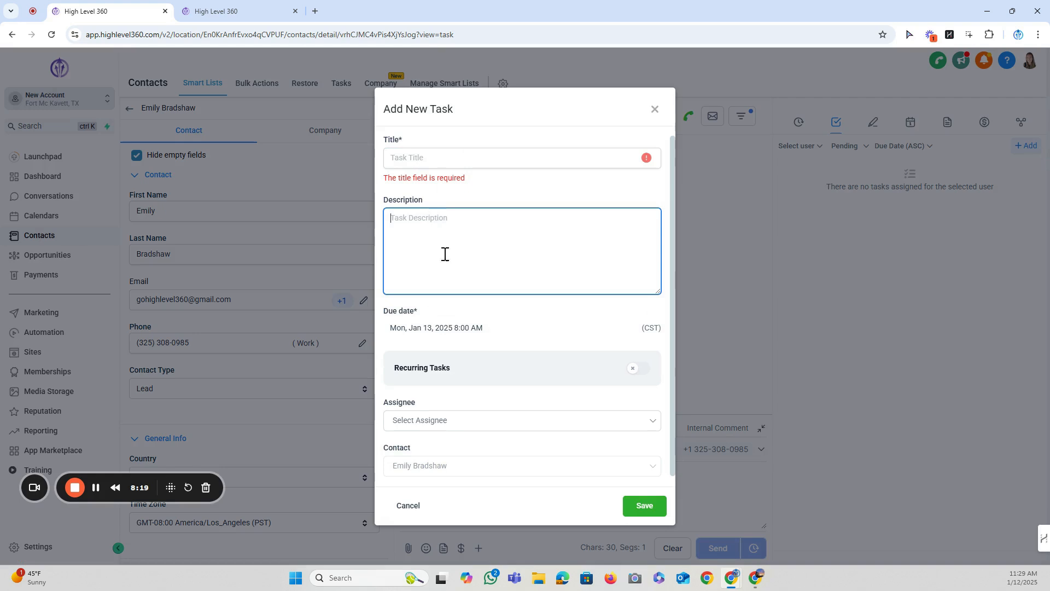
click(526, 201)
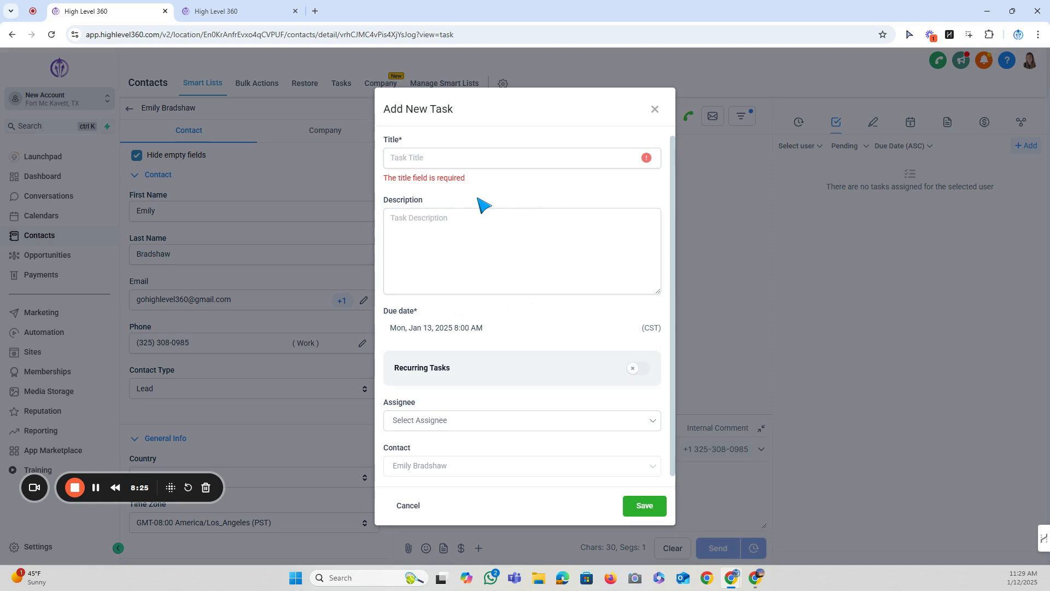
click(426, 158)
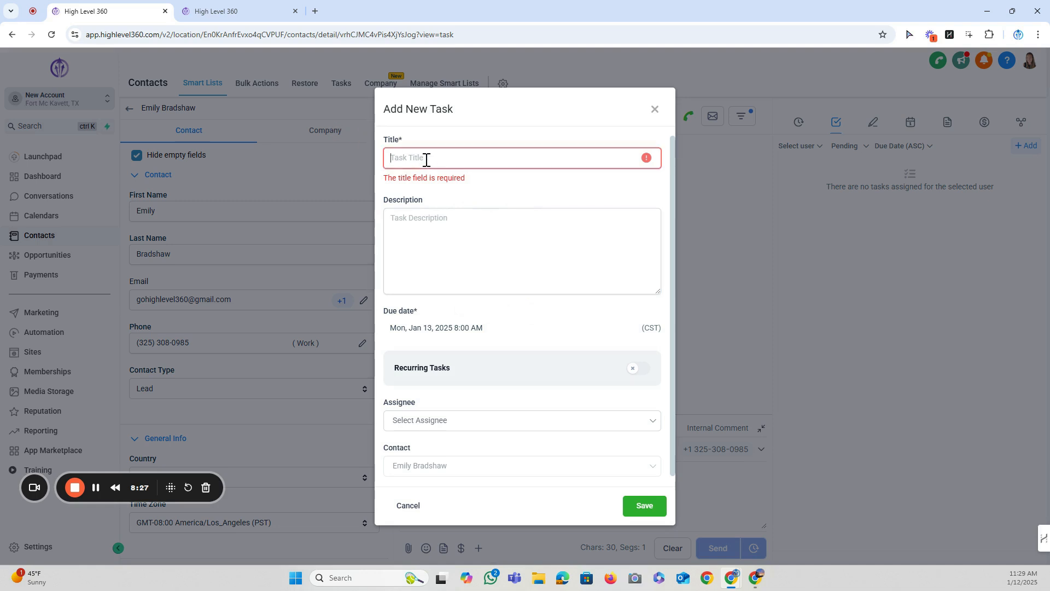
click(412, 212)
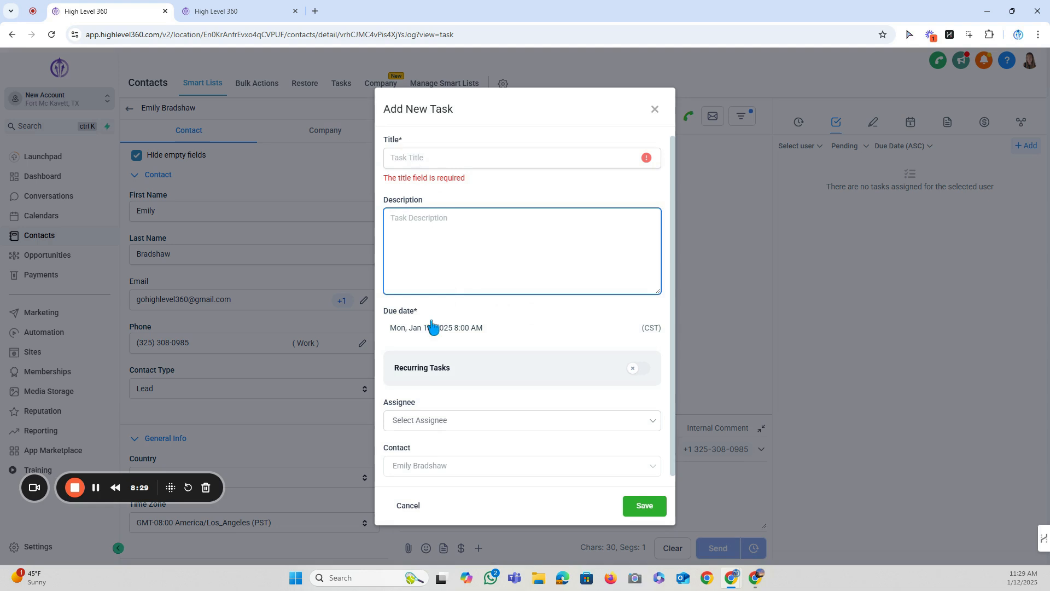
scroll(442, 334, down, 1)
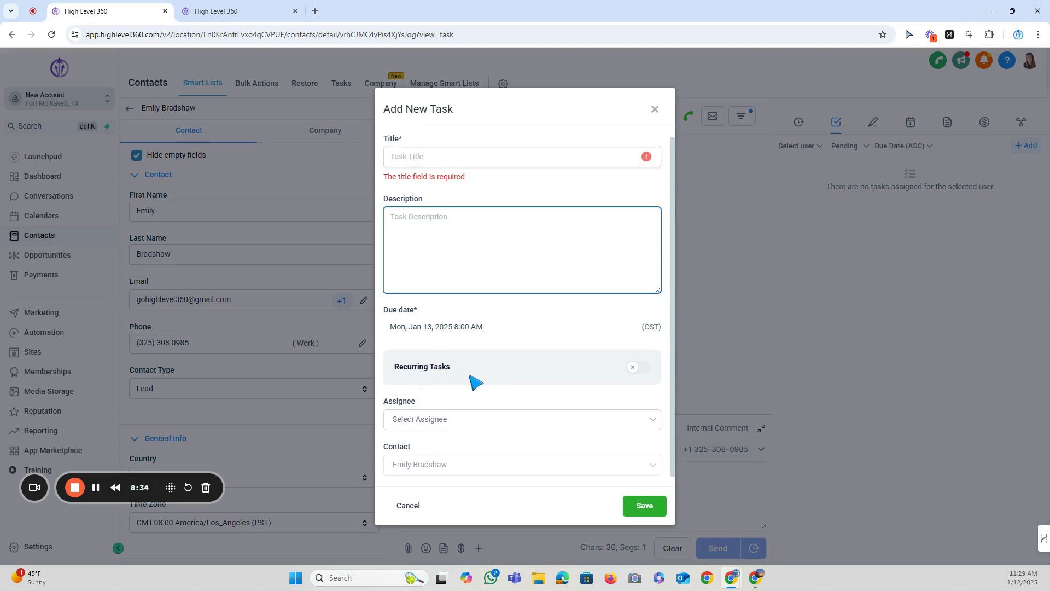
click(418, 419)
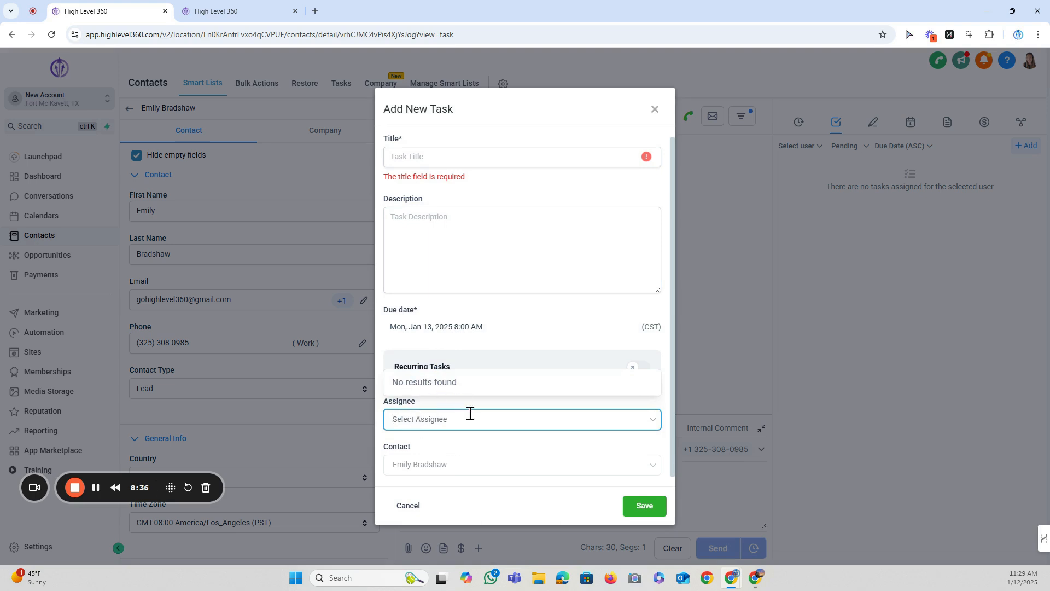
click(410, 465)
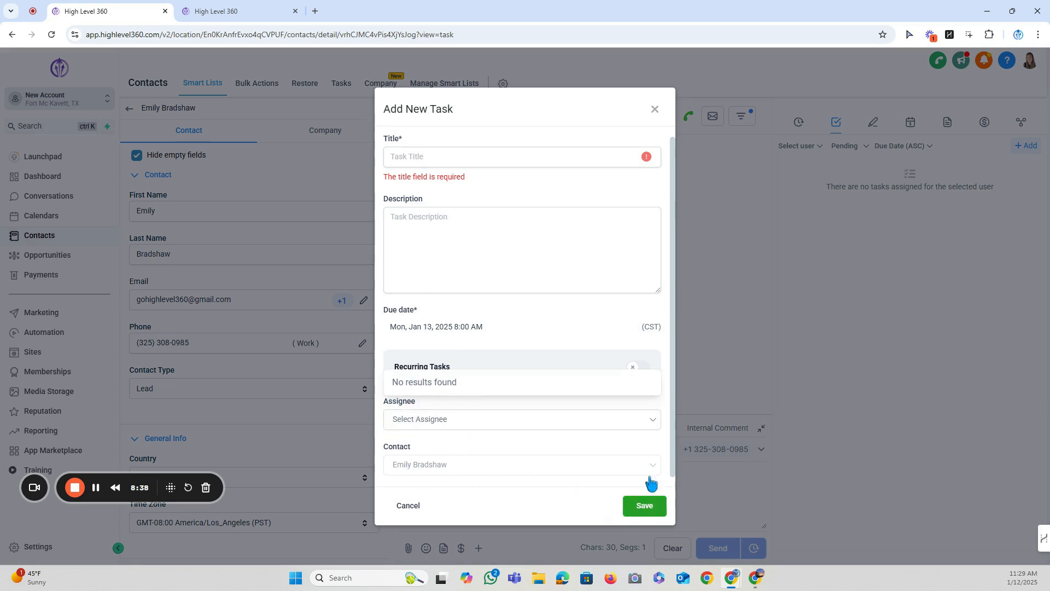
click(654, 114)
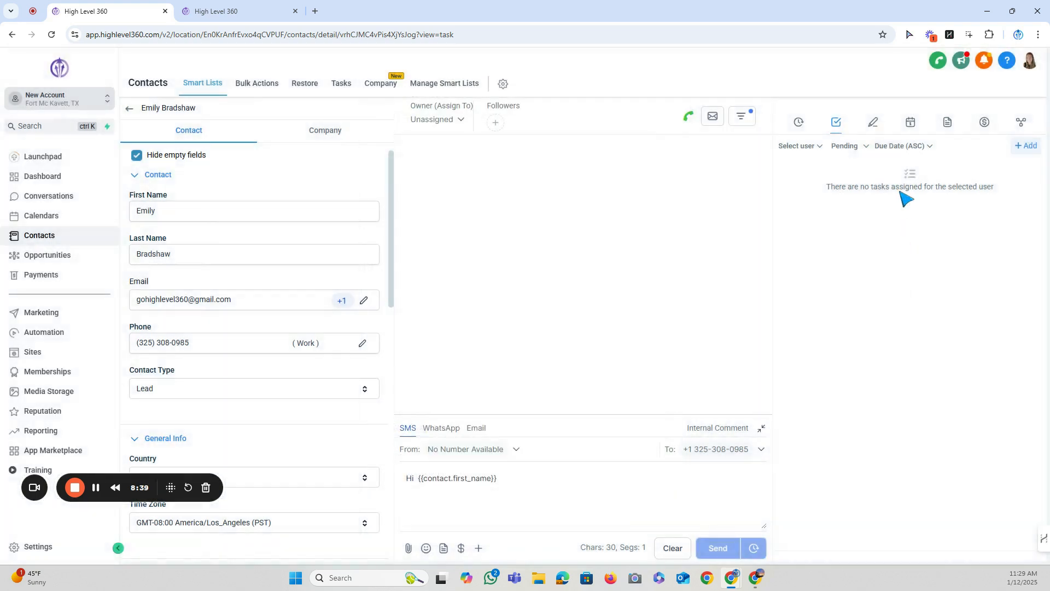
Add the note "Test Notes" to the contact and save it.
click(873, 124)
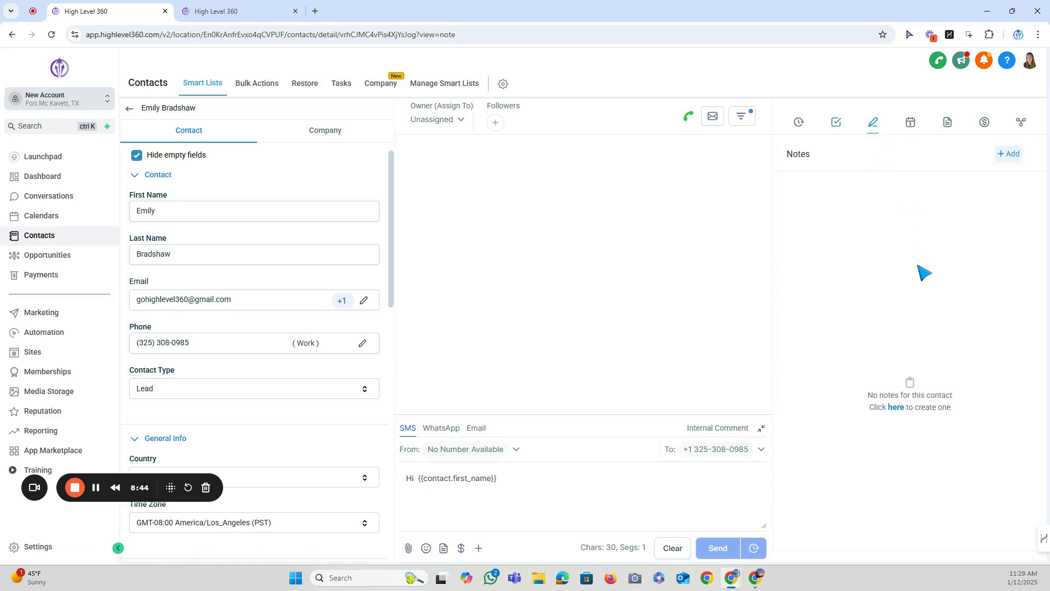
click(1017, 159)
click(892, 170)
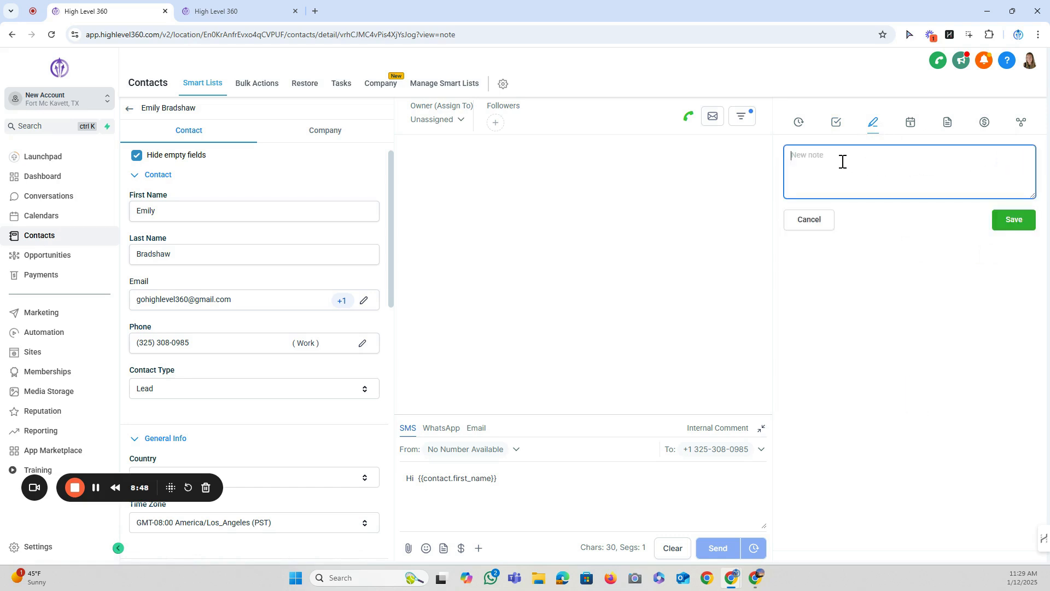
text(Test Notes)
click(1012, 219)
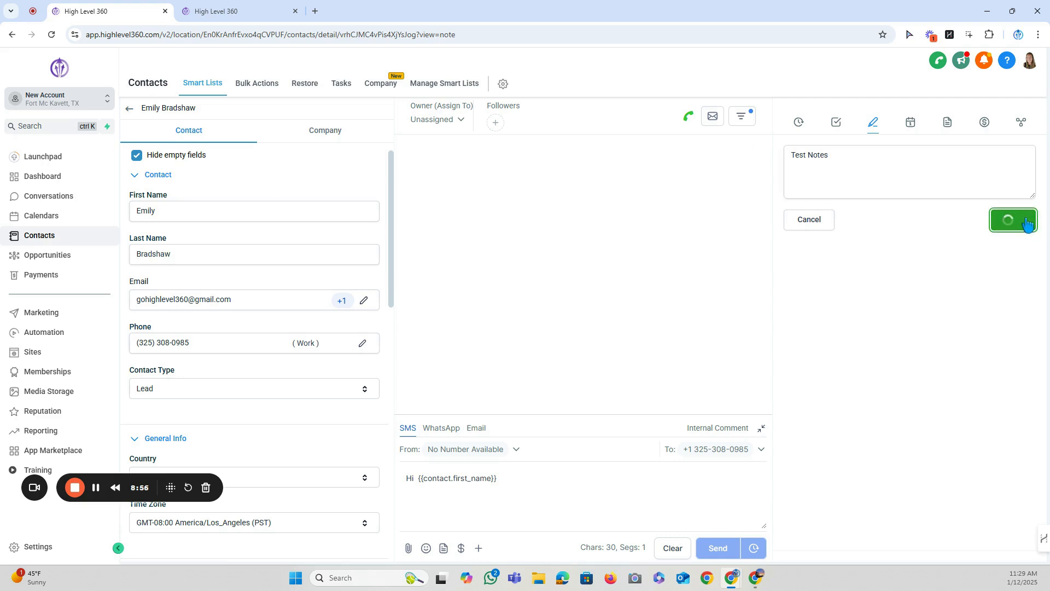
Review the saved "Test Notes" entry in the contact's notes.
drag(789, 191, 975, 206)
click(975, 207)
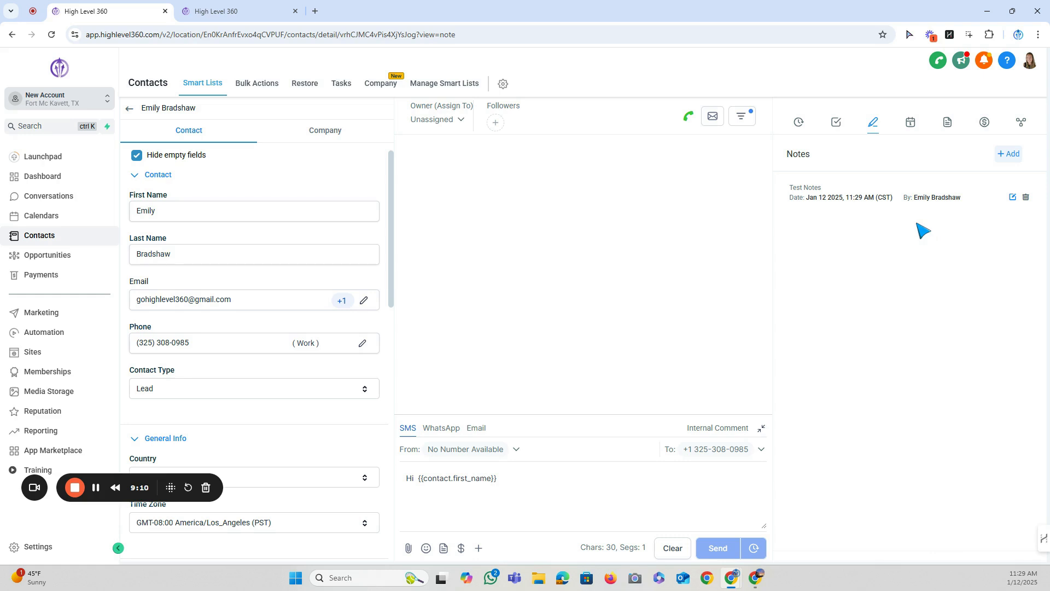
drag(789, 188, 840, 189)
click(843, 192)
Start a new appointment for the contact on the Free Estimate calendar, titled as a consultation between the contact and "User Name".
click(909, 121)
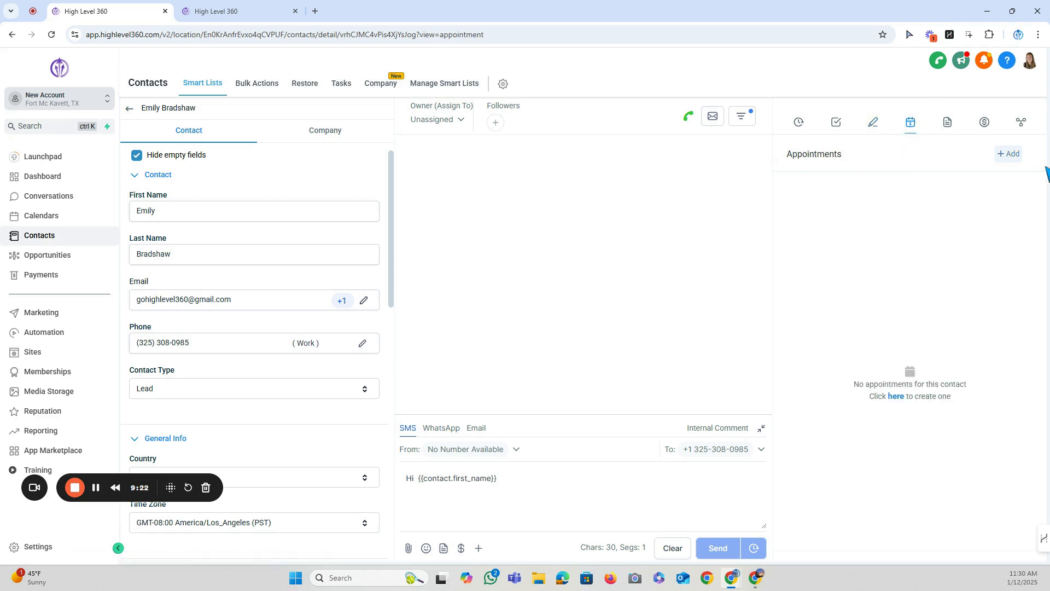
click(1013, 155)
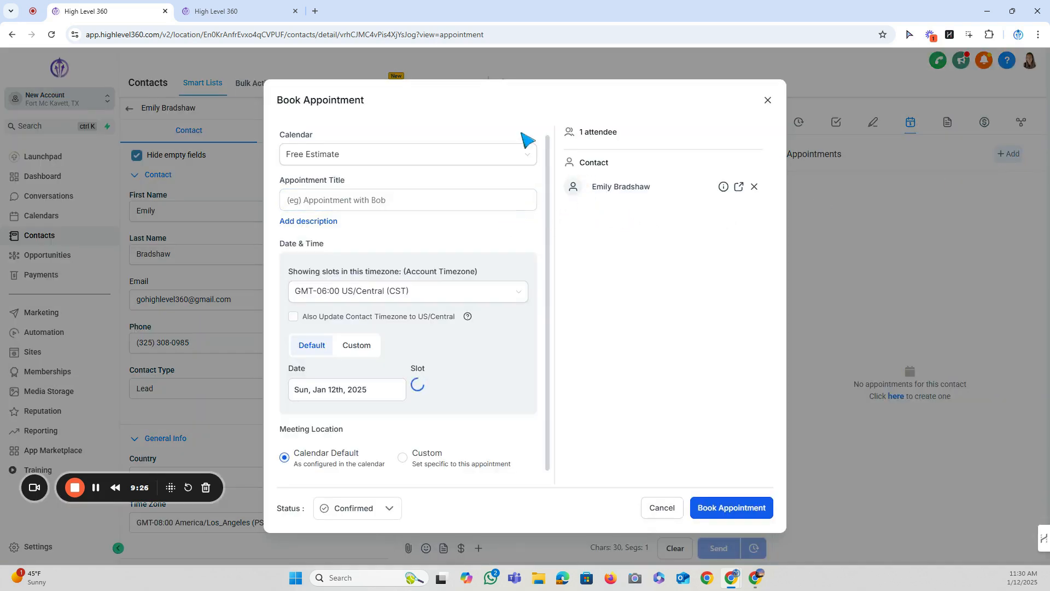
click(362, 163)
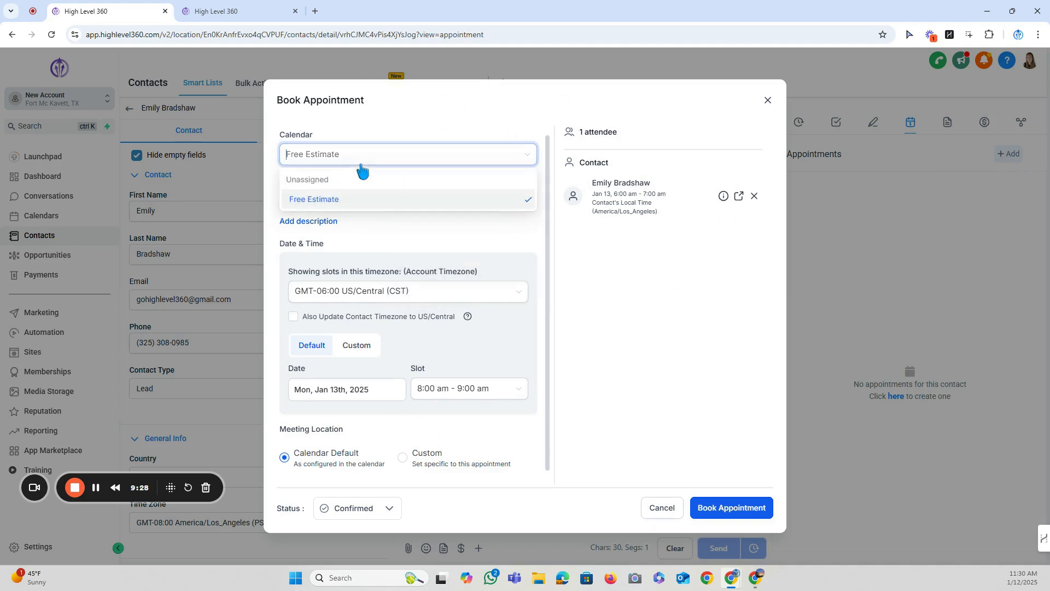
click(325, 201)
click(323, 200)
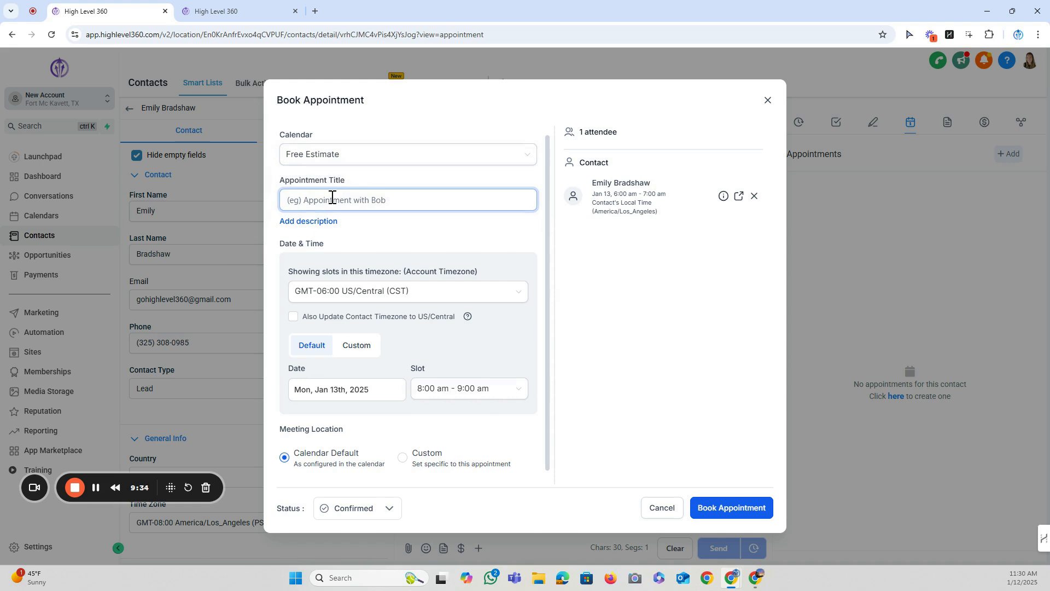
text(Co)
Set the appointment to GMT-08:00 America/Los_Angeles (PST), Tue, Jan 14th, 2025, 6:30 am - 7:30 am, and close the form without booking.
click(300, 291)
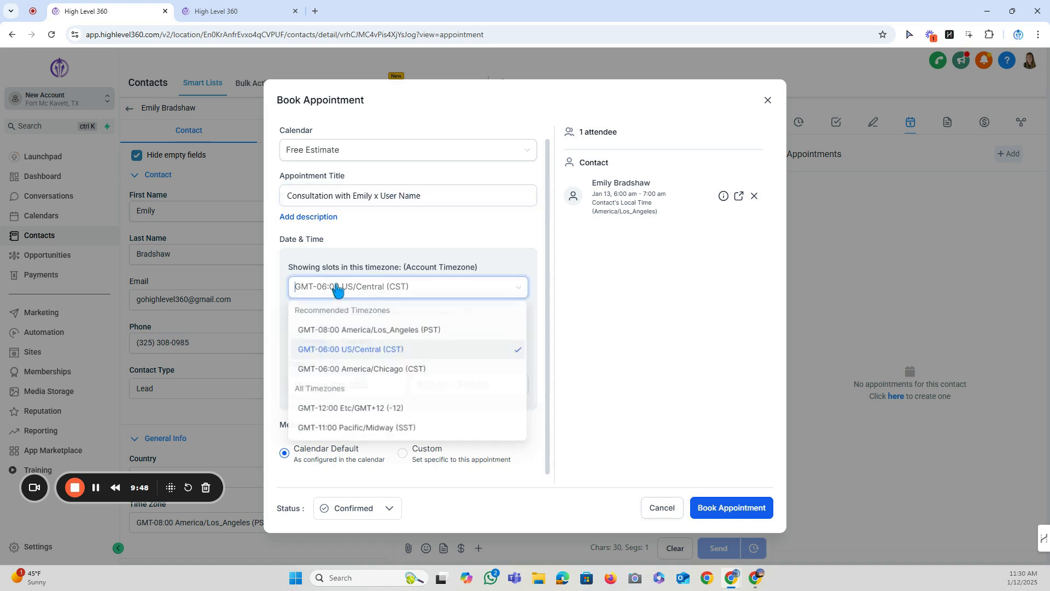
click(412, 331)
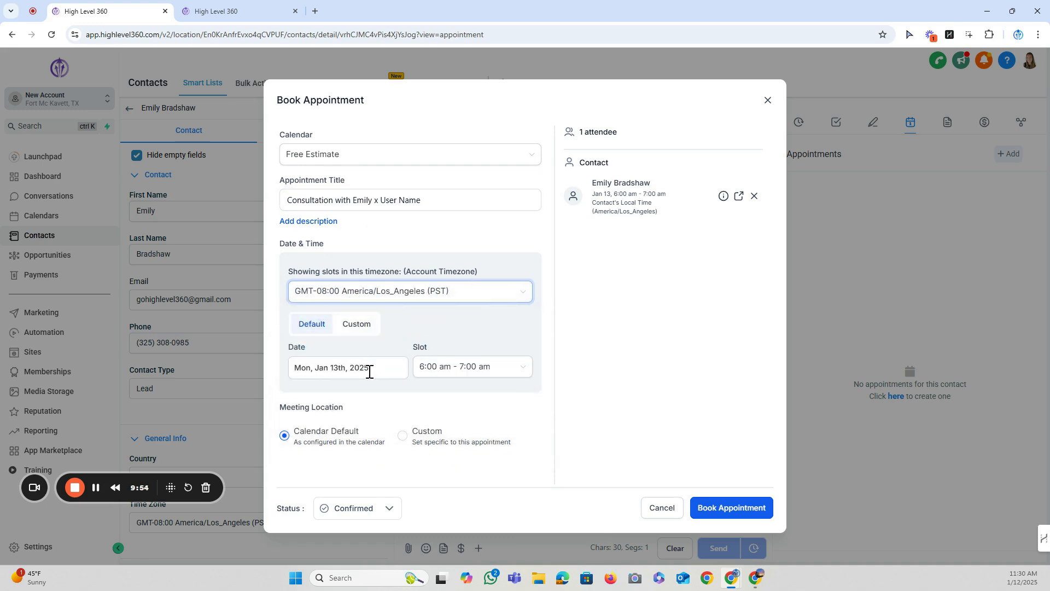
click(312, 368)
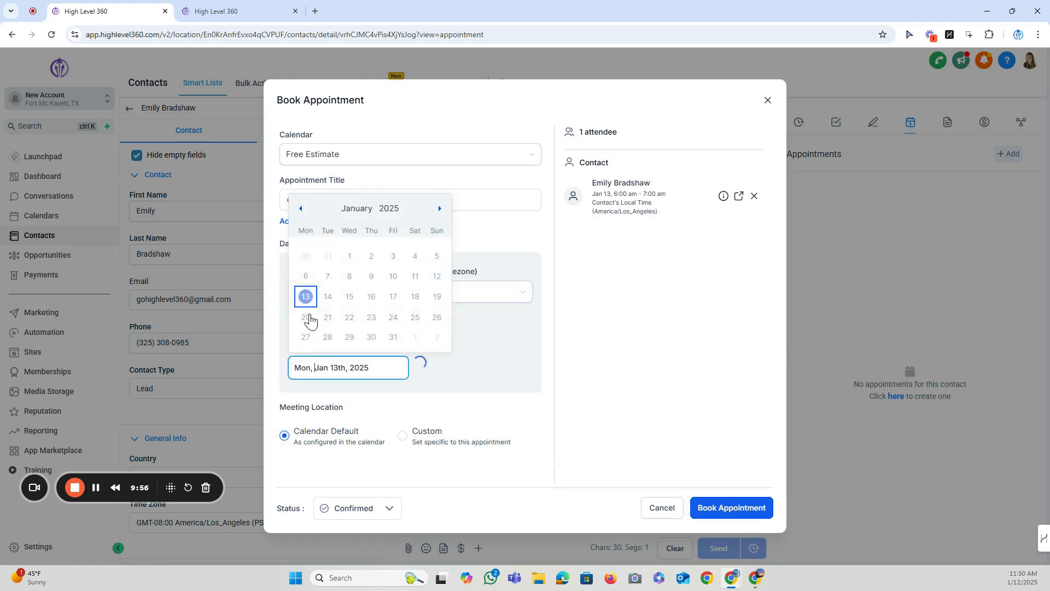
click(326, 297)
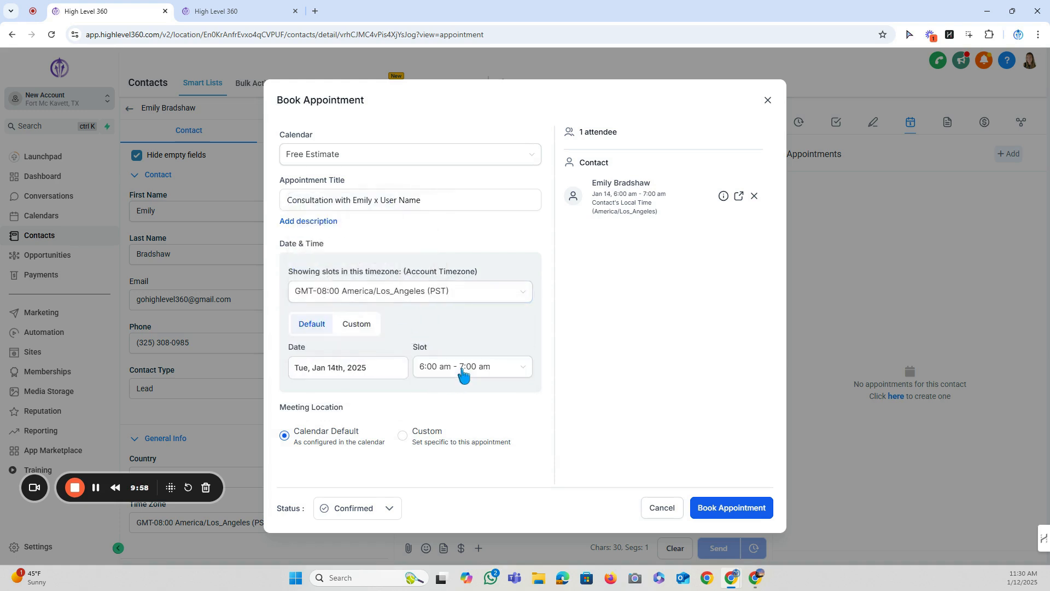
click(461, 370)
click(448, 412)
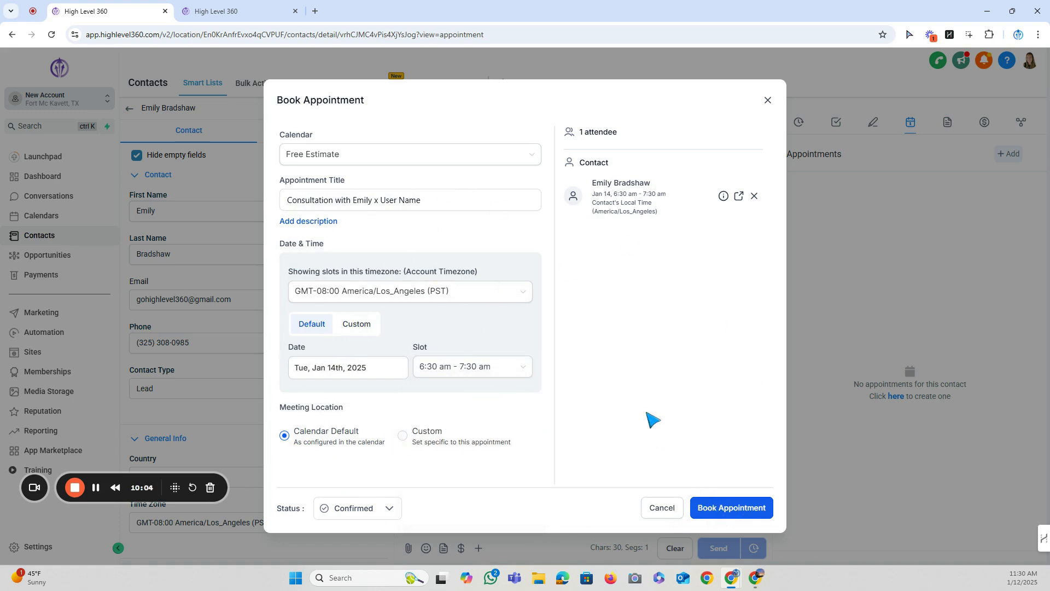
click(768, 100)
Review the contact's documents across the Internal, Sent and Received categories.
click(947, 124)
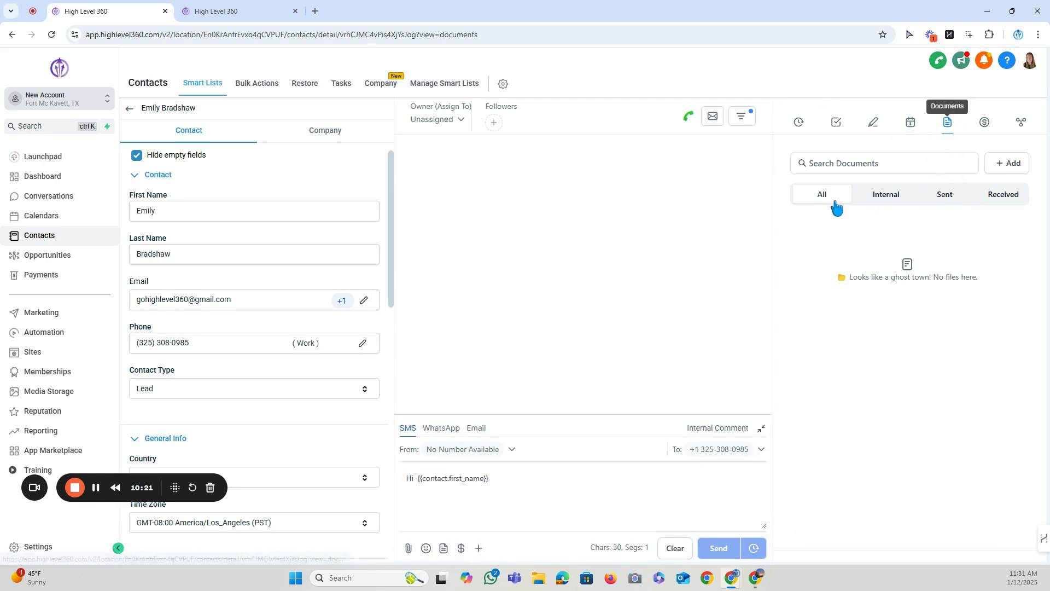
click(887, 202)
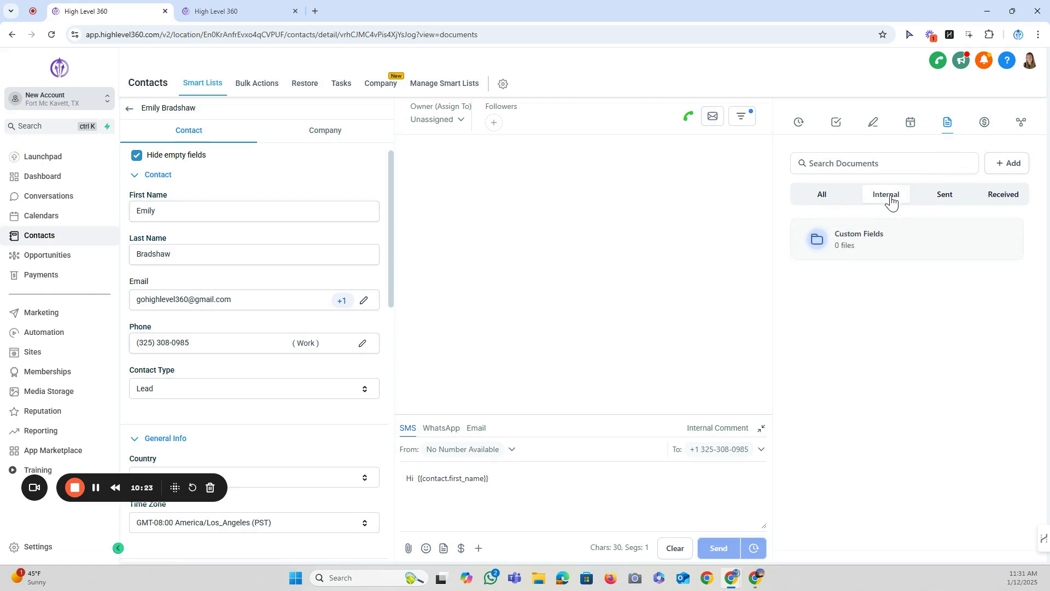
click(944, 201)
click(1015, 201)
click(911, 199)
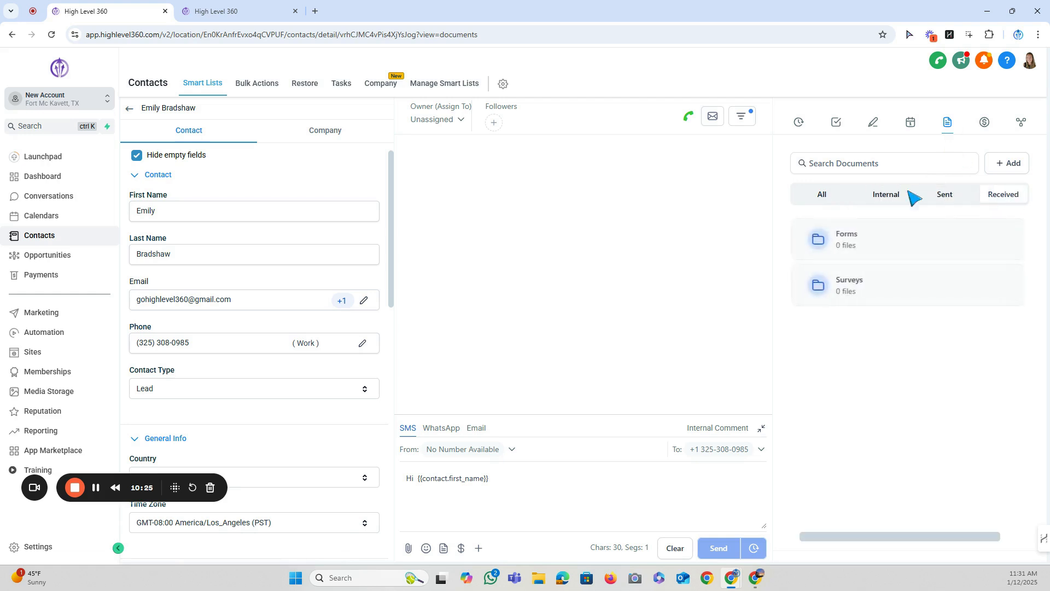
click(945, 198)
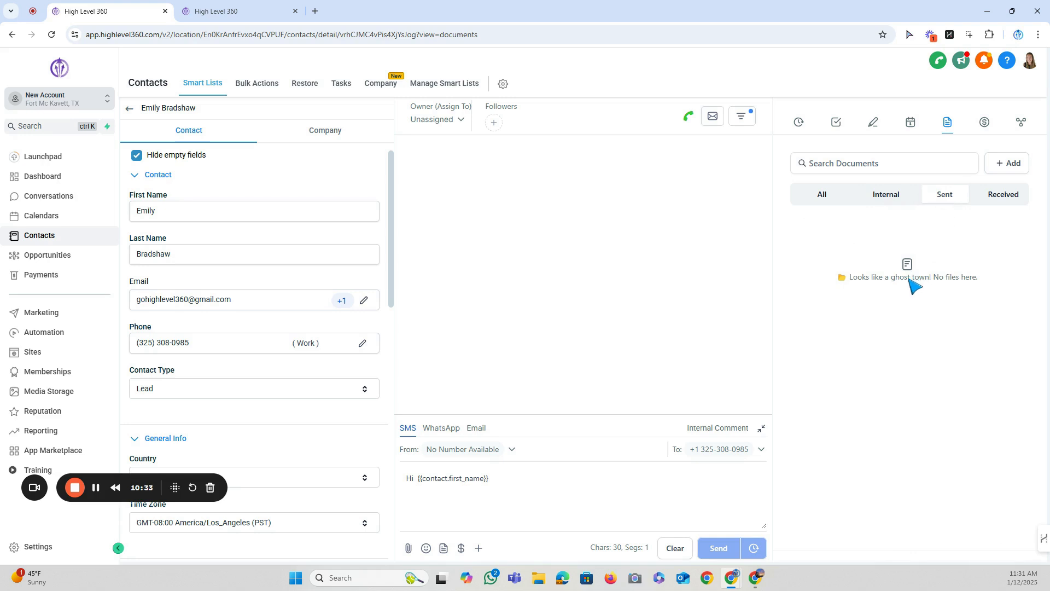
click(1009, 198)
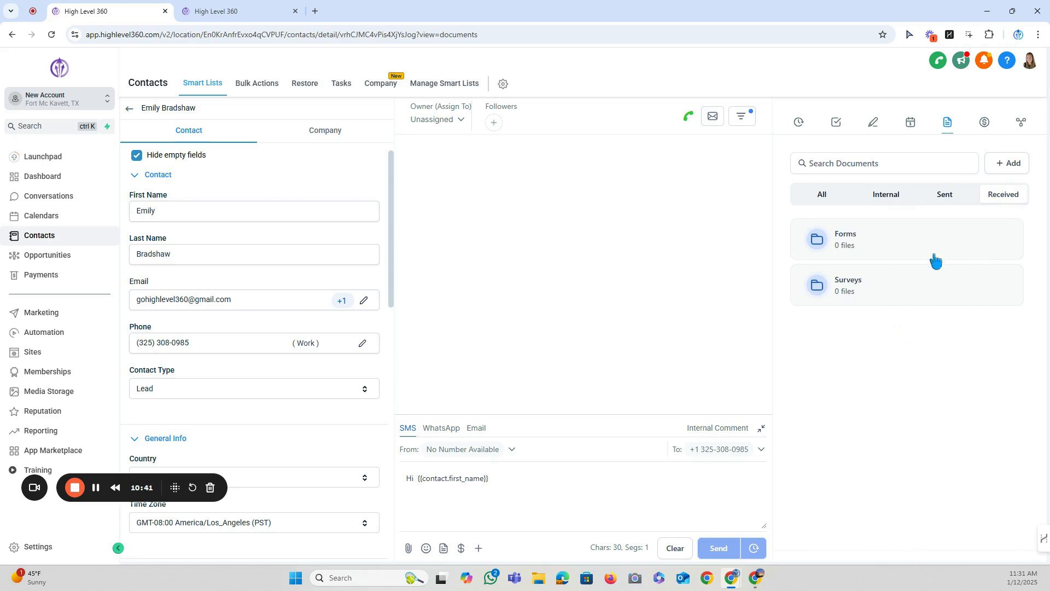
Review the contact's transactions, subscriptions and invoices, and the payment actions available.
click(985, 123)
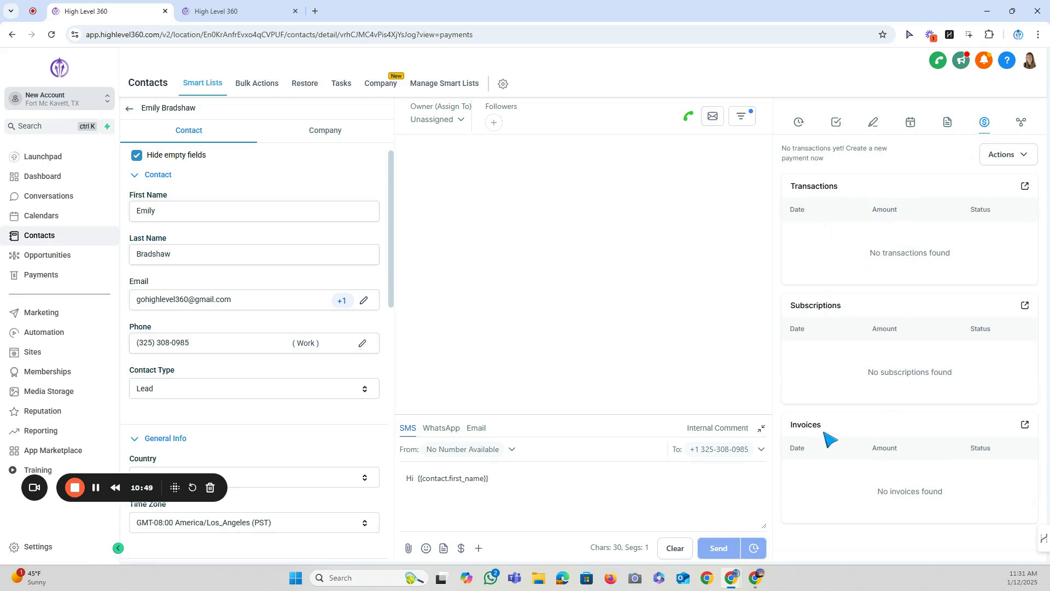
click(1012, 155)
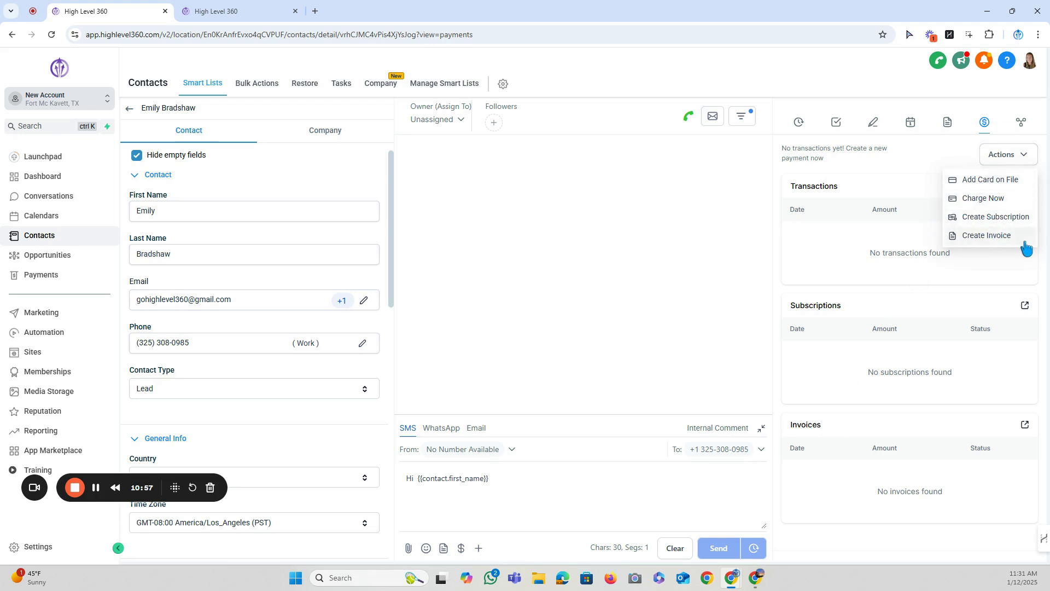
click(925, 144)
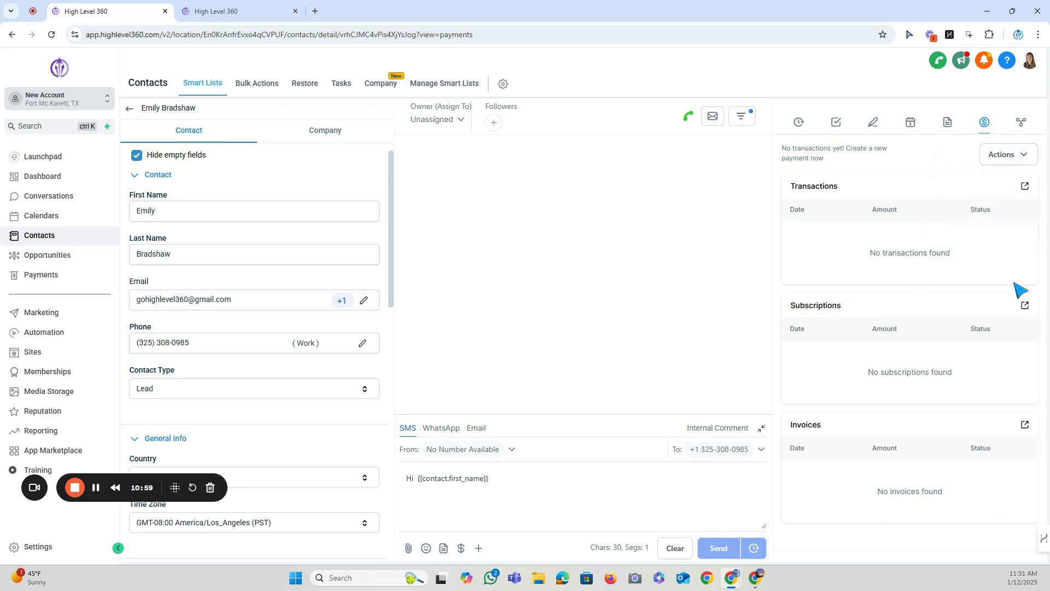
Examine the contact's related objects, and try to go back out of the contact record.
click(1020, 123)
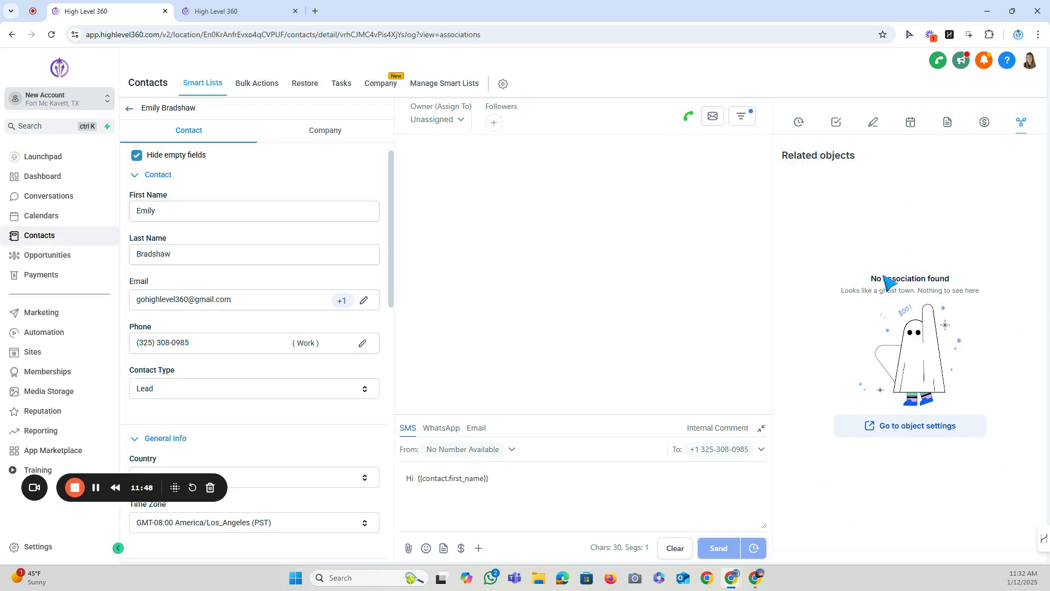
drag(871, 279, 951, 283)
click(958, 282)
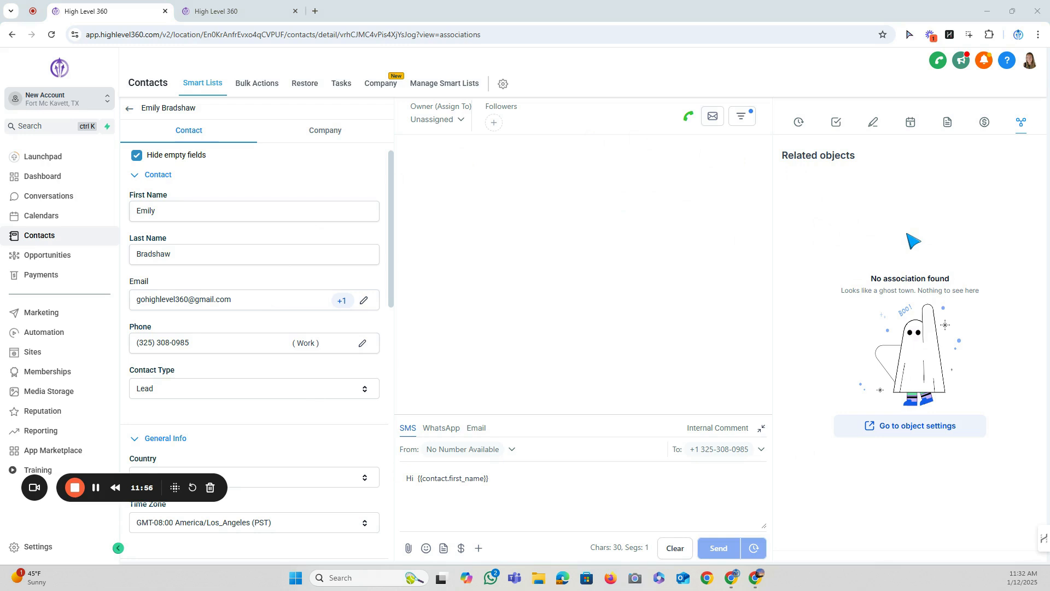
click(130, 108)
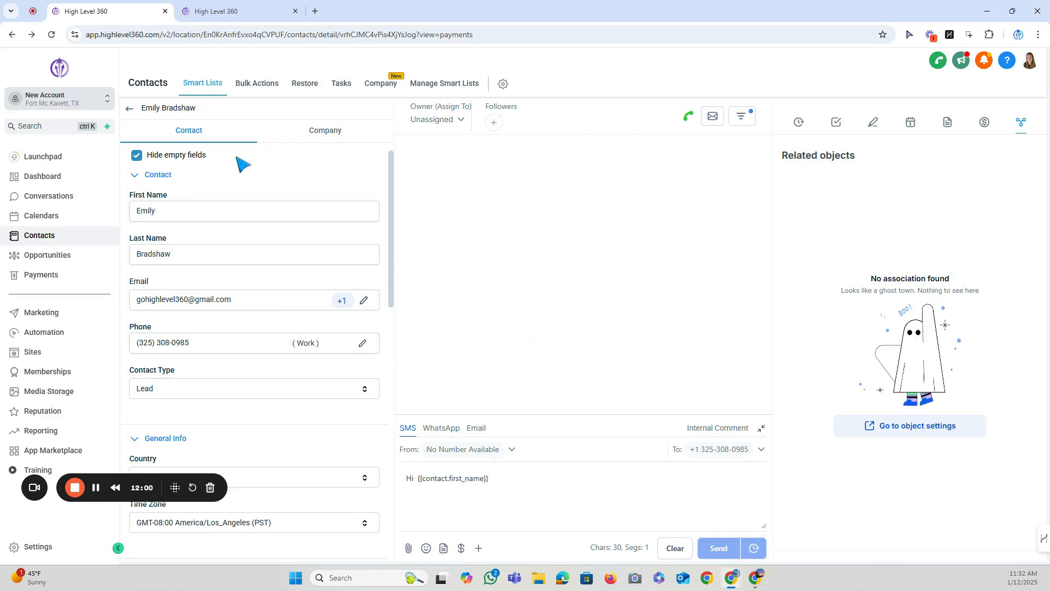
click(130, 110)
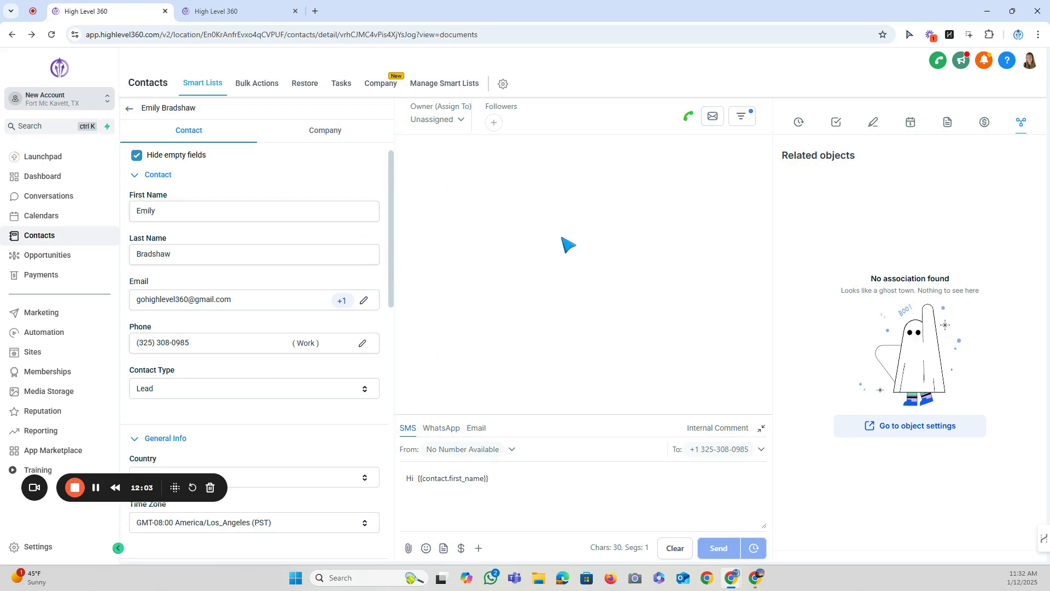